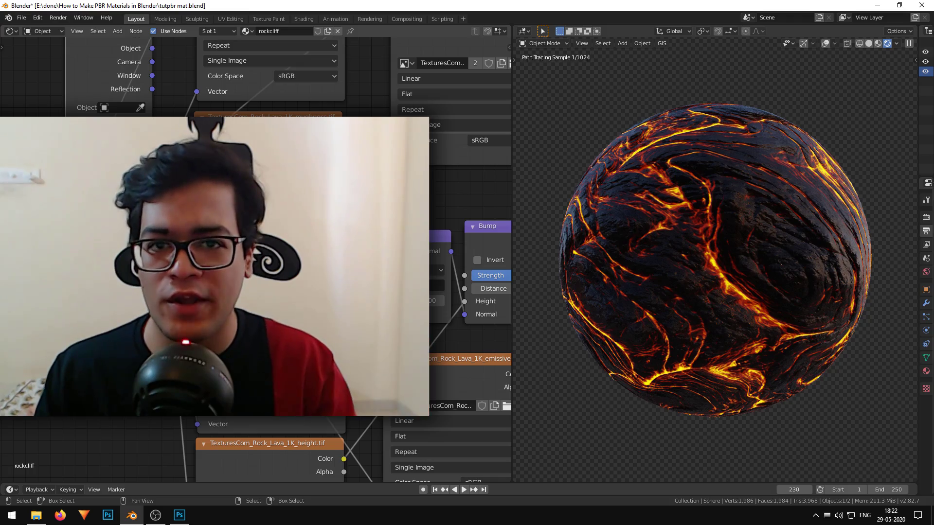
pyautogui.press('Return')
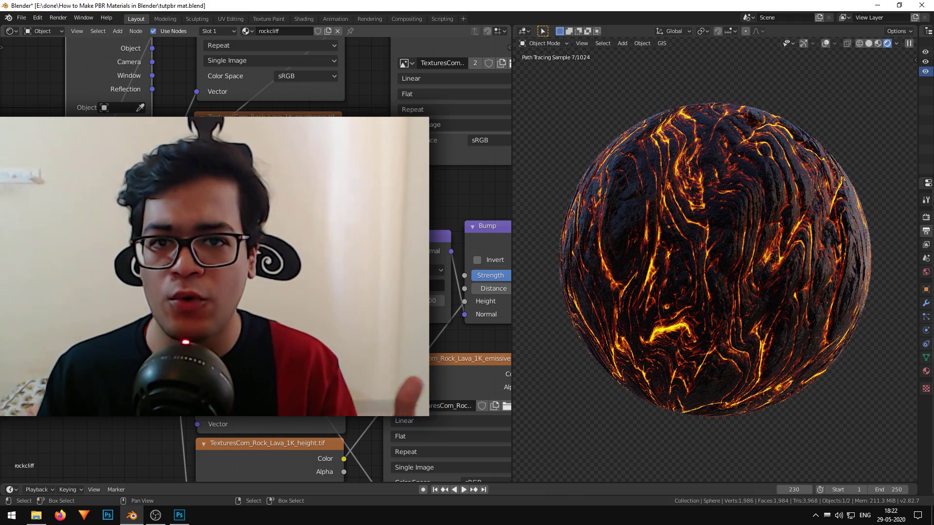
pyautogui.press('Return')
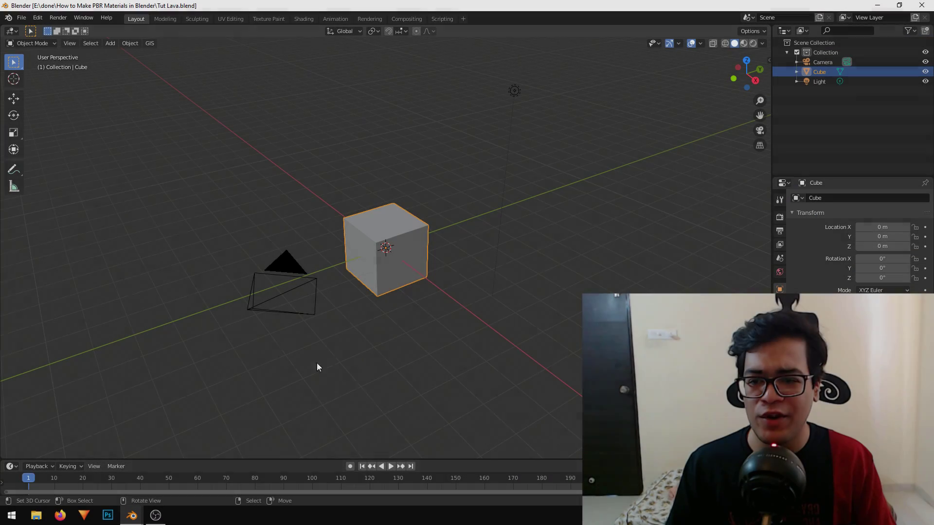
# Delete the default cube and add a UV sphere at the world origin
pyautogui.moveTo(541, 286); pyautogui.dragTo(525, 277, button='middle')
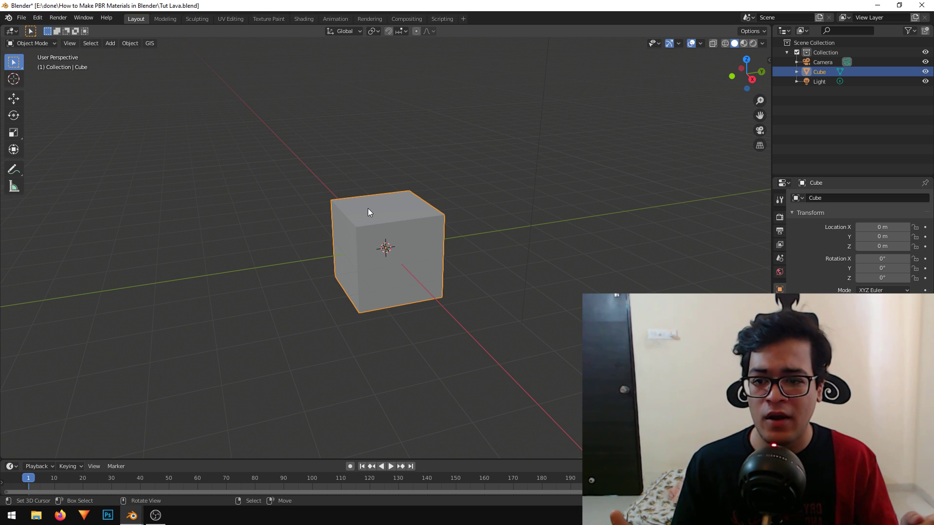
pyautogui.press('Delete')
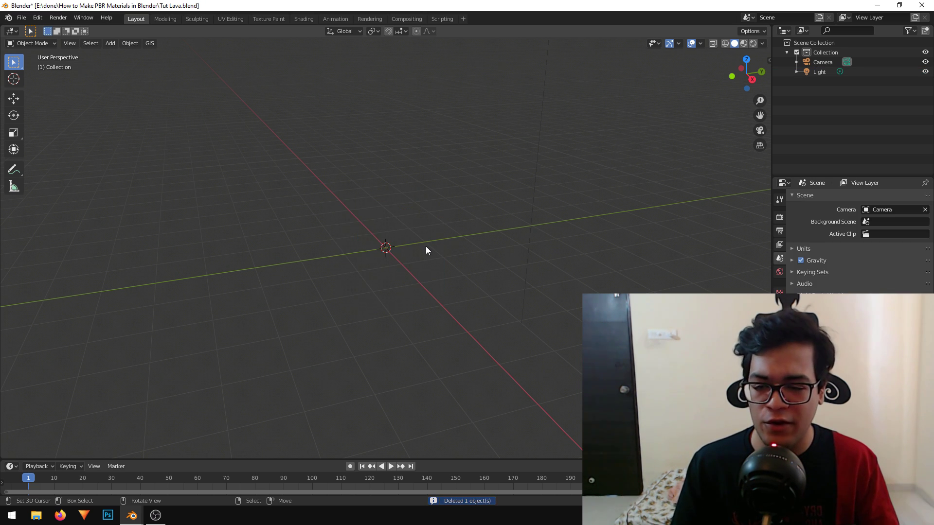
pyautogui.moveTo(426, 250); pyautogui.dragTo(313, 168, button='middle')
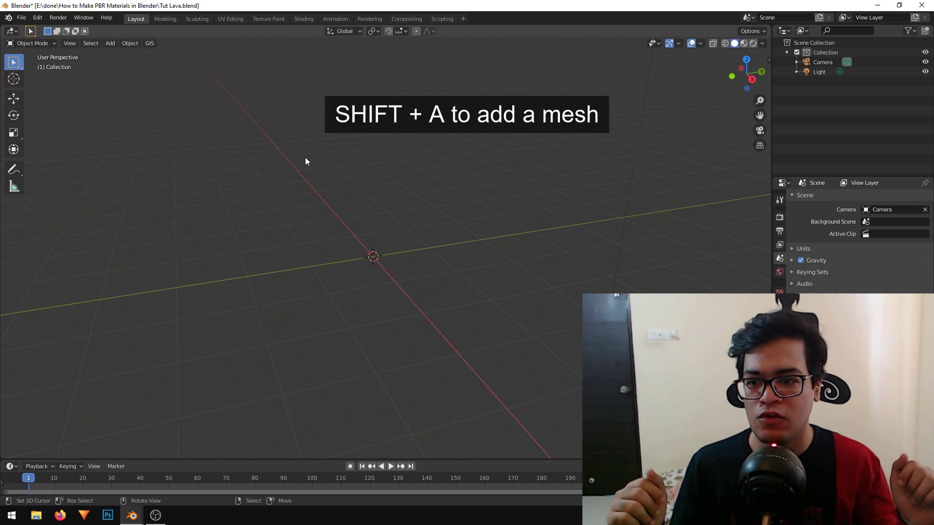
pyautogui.hotkey('shift', 'a')
pyautogui.moveTo(305, 158)
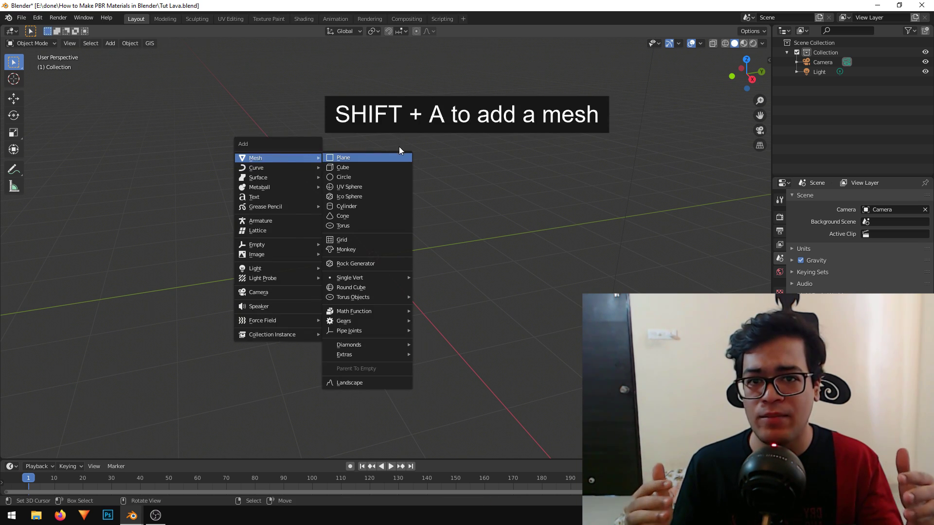
pyautogui.click(379, 187)
pyautogui.scroll(5, 540, 331)
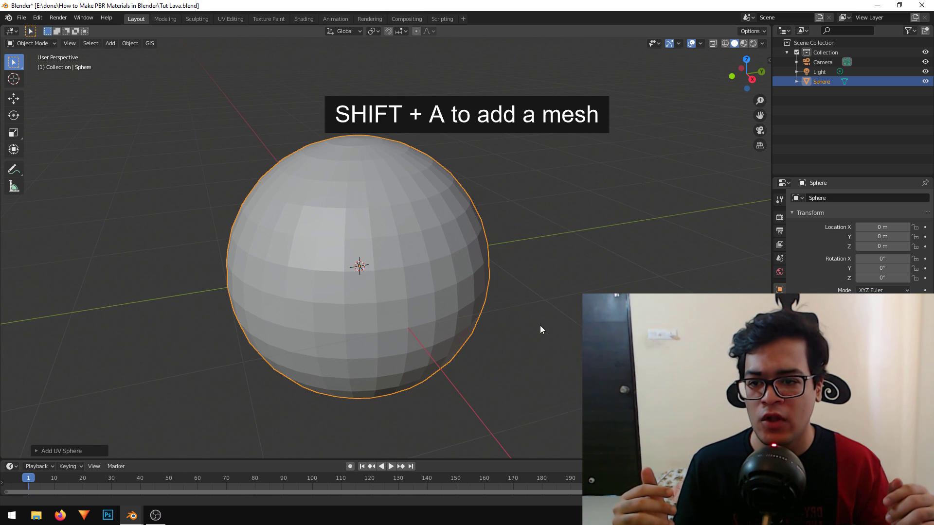
pyautogui.keyDown('shift'); pyautogui.moveTo(540, 304); pyautogui.dragTo(546, 310, button='middle'); pyautogui.keyUp('shift')
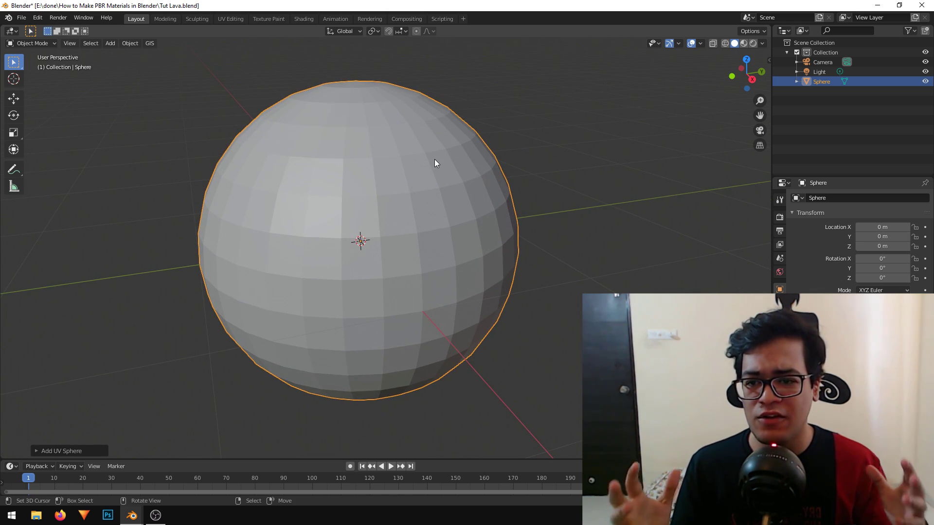
# Apply Shade Smooth to the UV sphere and inspect its outline up close
pyautogui.click(132, 43)
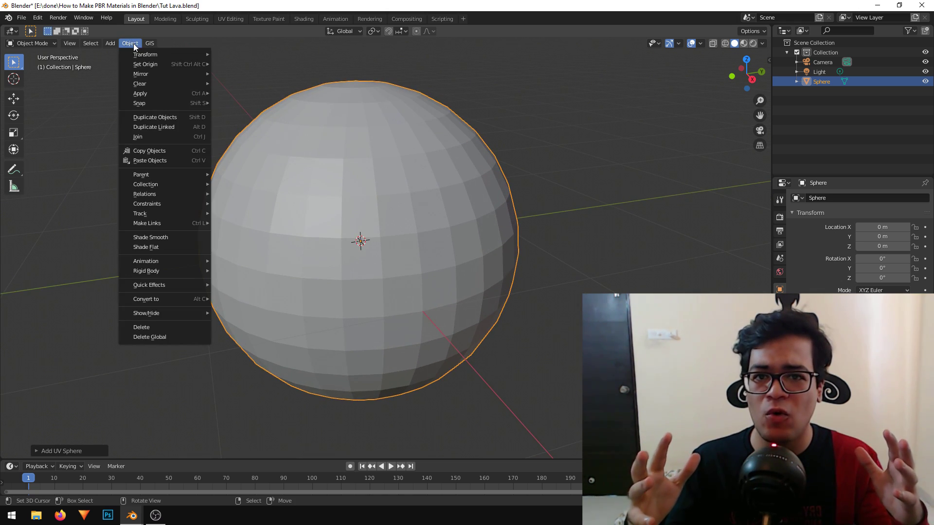
pyautogui.click(158, 236)
pyautogui.scroll(3, 655, 216)
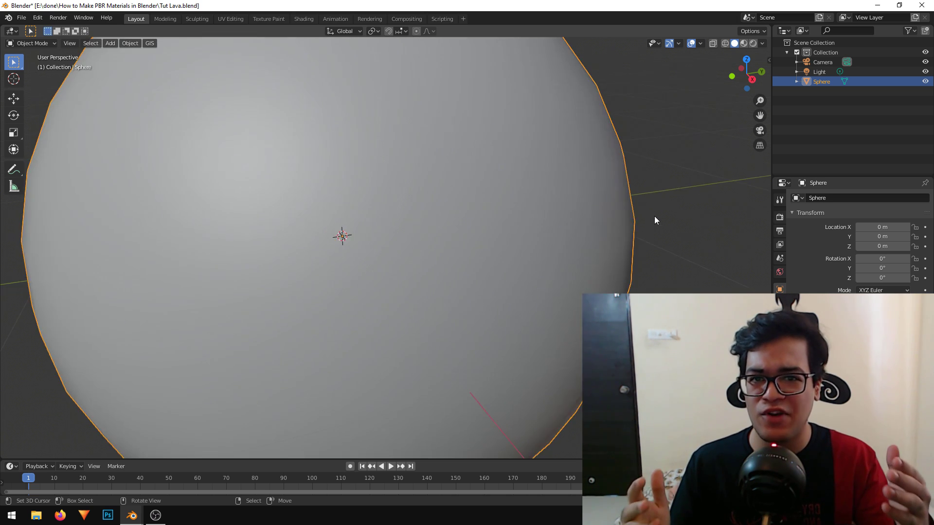
pyautogui.keyDown('shift'); pyautogui.moveTo(550, 253); pyautogui.dragTo(470, 285, button='middle'); pyautogui.keyUp('shift')
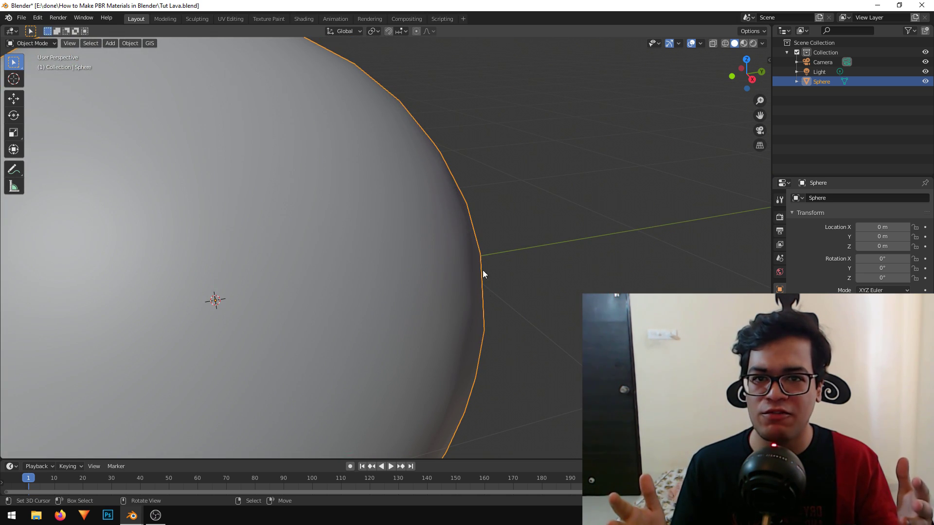
pyautogui.scroll(-4, 690, 270)
pyautogui.keyDown('shift'); pyautogui.moveTo(639, 258); pyautogui.dragTo(740, 264, button='middle'); pyautogui.keyUp('shift')
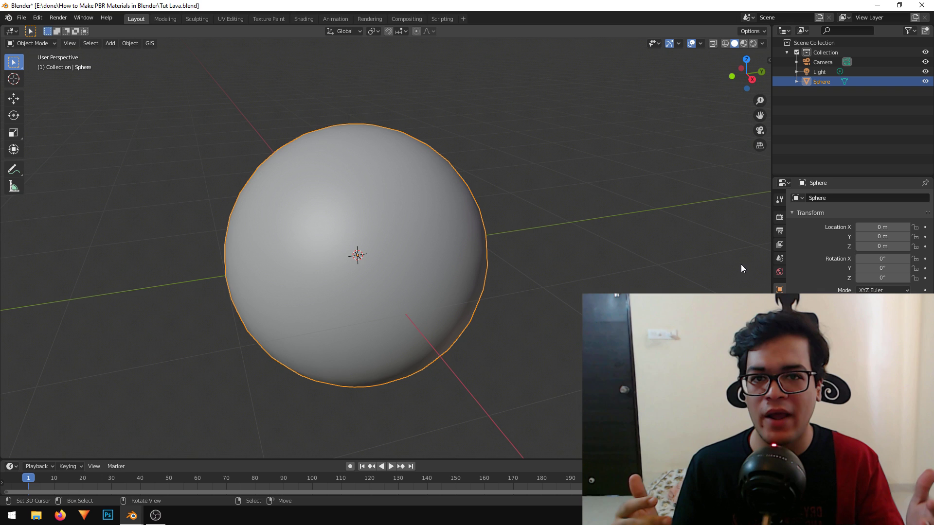
# Add a Subdivision Surface modifier with default settings to the sphere and apply it
pyautogui.click(780, 303)
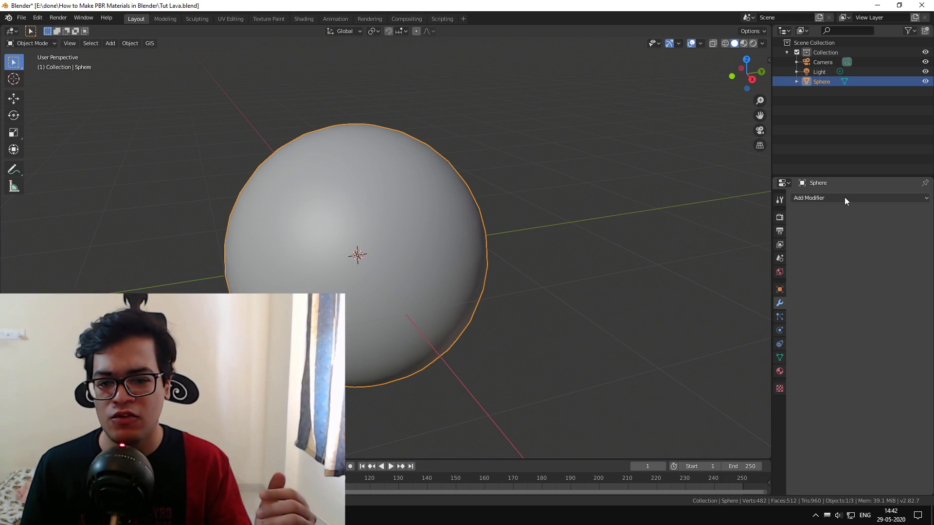
pyautogui.click(844, 197)
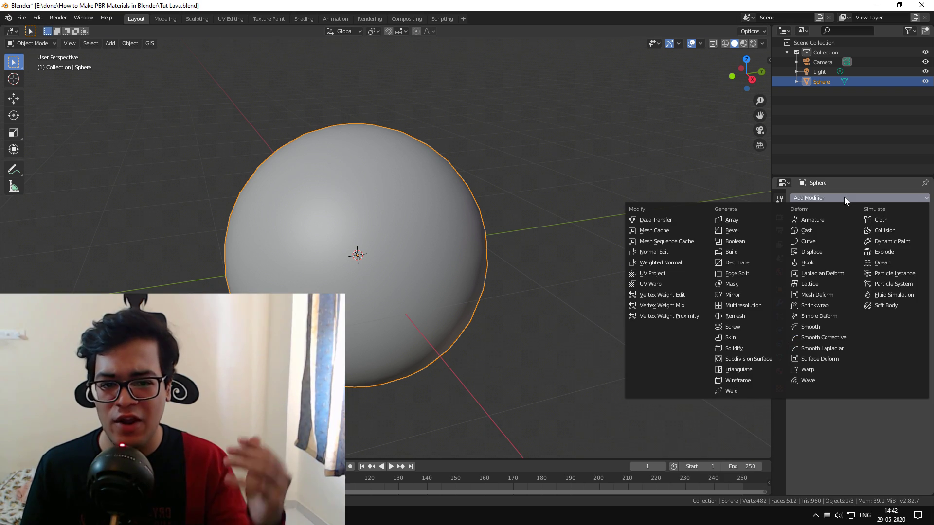
pyautogui.click(753, 360)
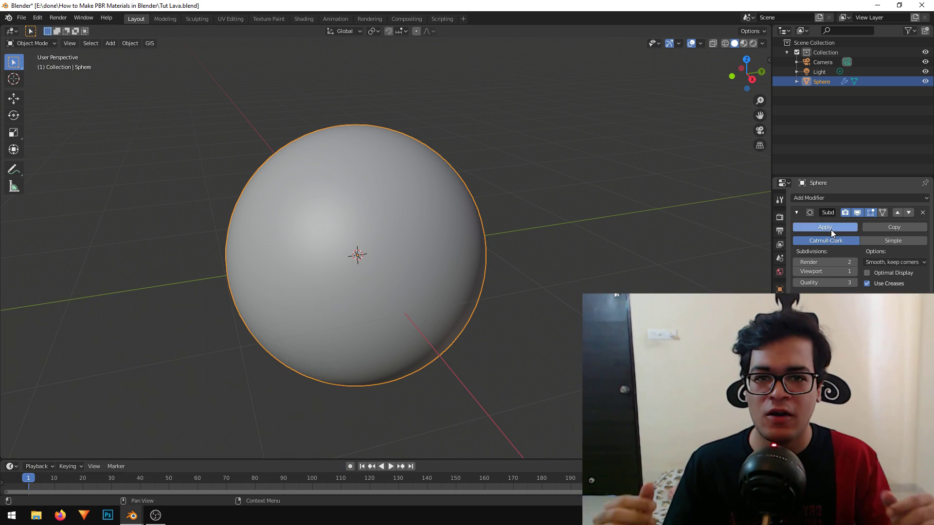
pyautogui.click(827, 227)
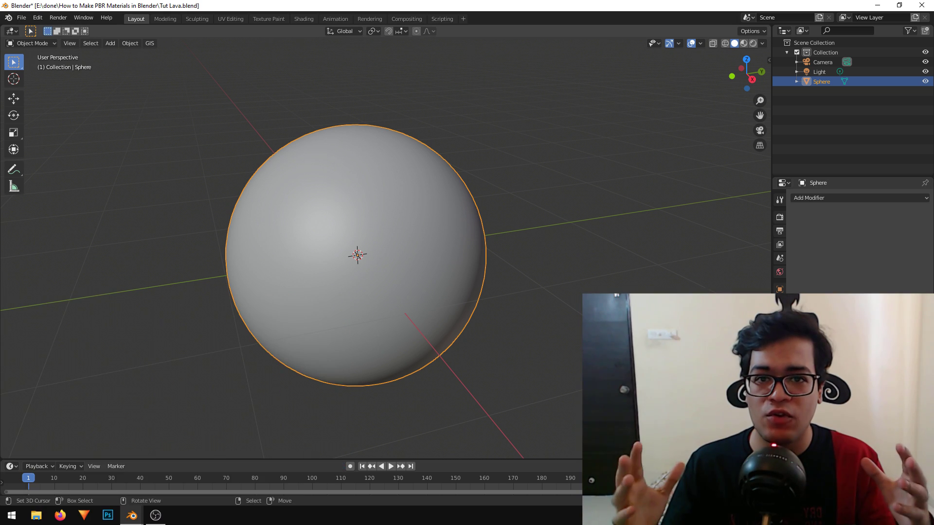
pyautogui.press('KP_Decimal')
pyautogui.scroll(-1, 463, 258)
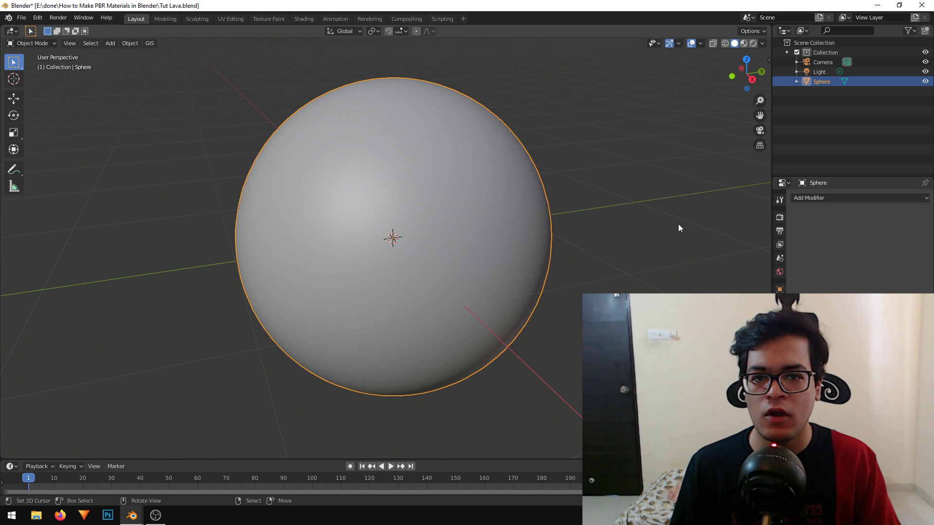
# Switch the viewport to Material Preview shading and choose the last preset environment as its lighting
pyautogui.click(746, 42)
pyautogui.click(762, 43)
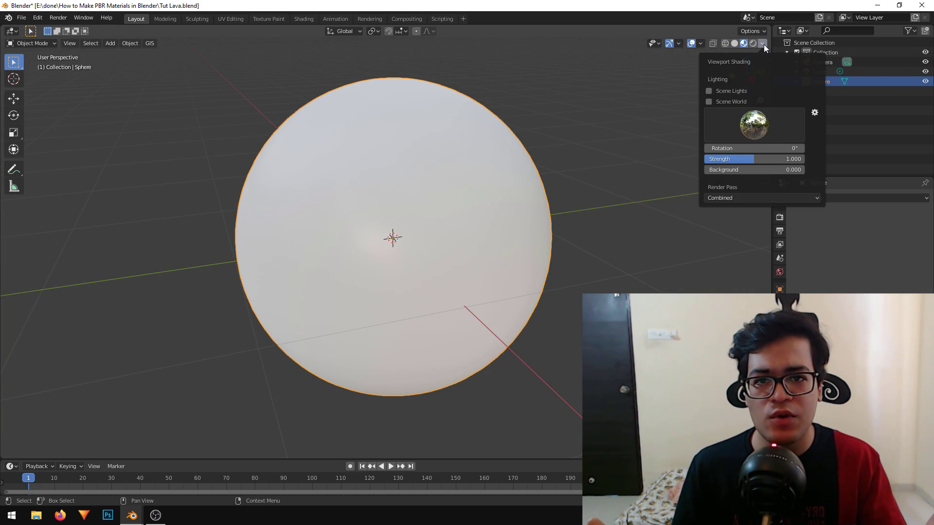
pyautogui.click(767, 122)
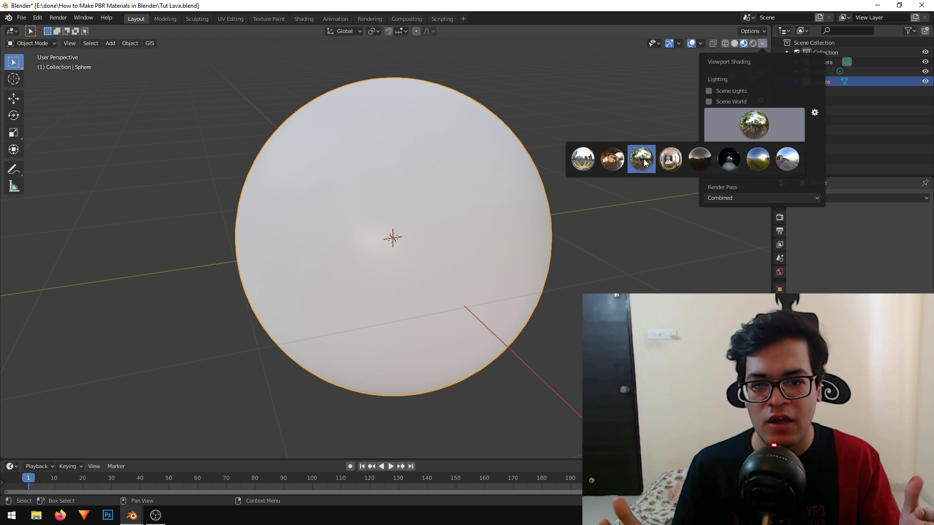
pyautogui.click(783, 159)
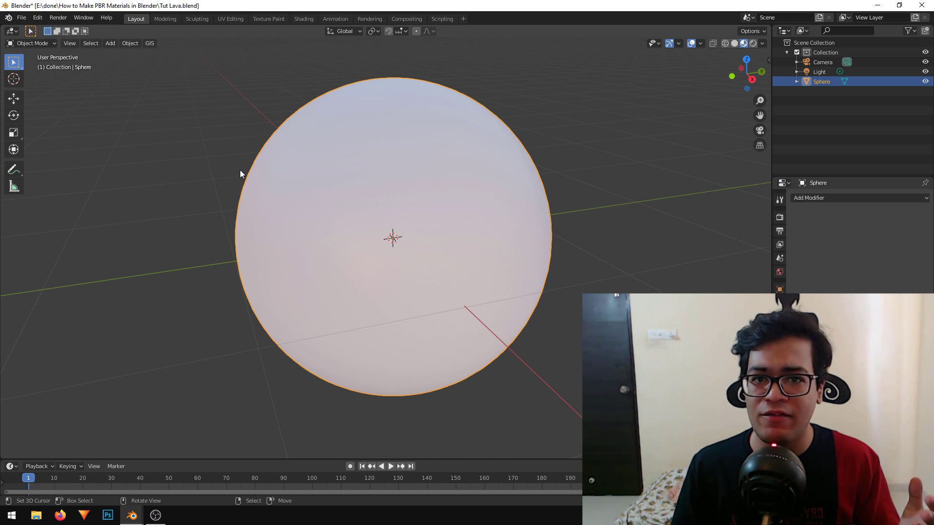
# Split the 3D viewport in two and turn one half into a Shader Editor with its sidebar hidden
pyautogui.moveTo(2, 27); pyautogui.dragTo(417, 29)
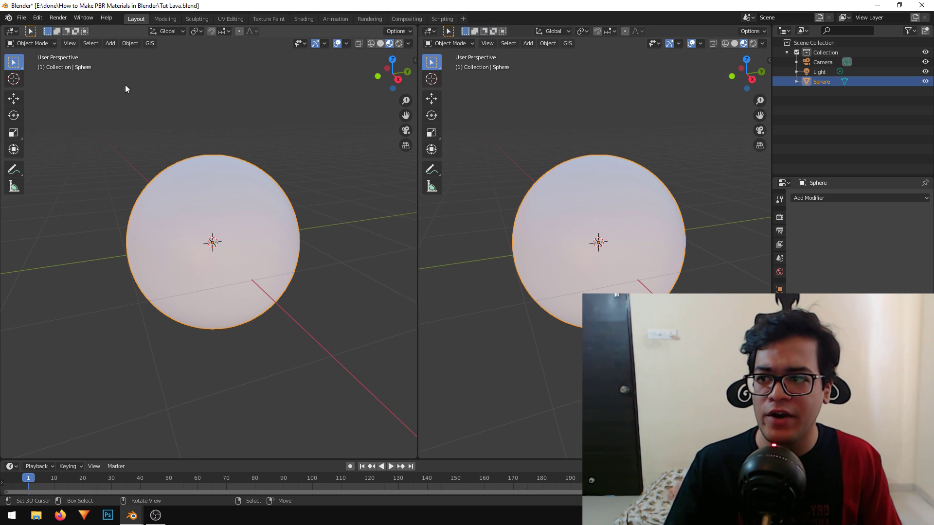
pyautogui.click(14, 35)
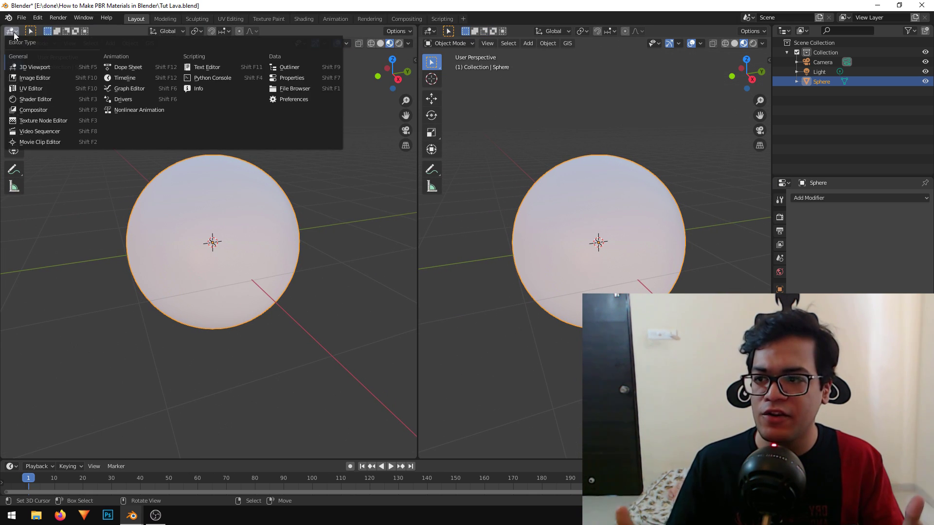
pyautogui.click(56, 99)
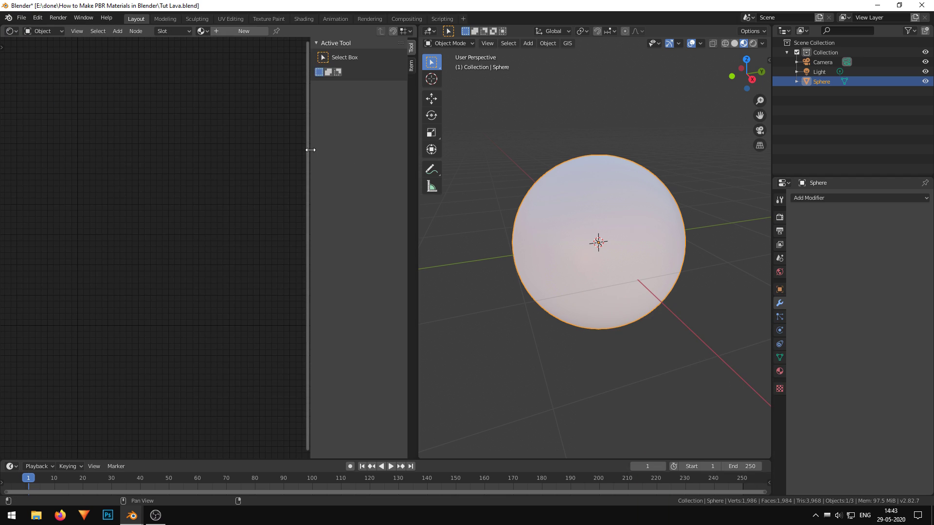
pyautogui.moveTo(308, 148); pyautogui.dragTo(411, 148)
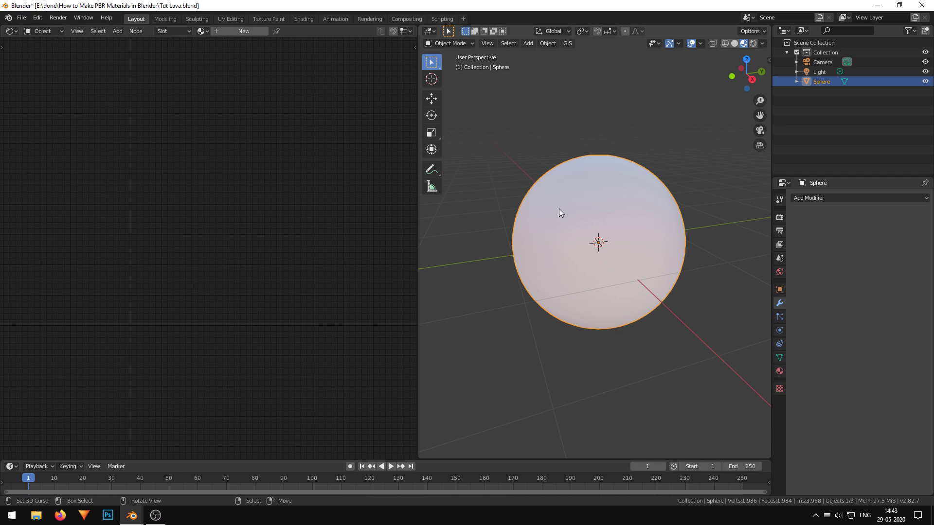
pyautogui.scroll(3, 559, 209)
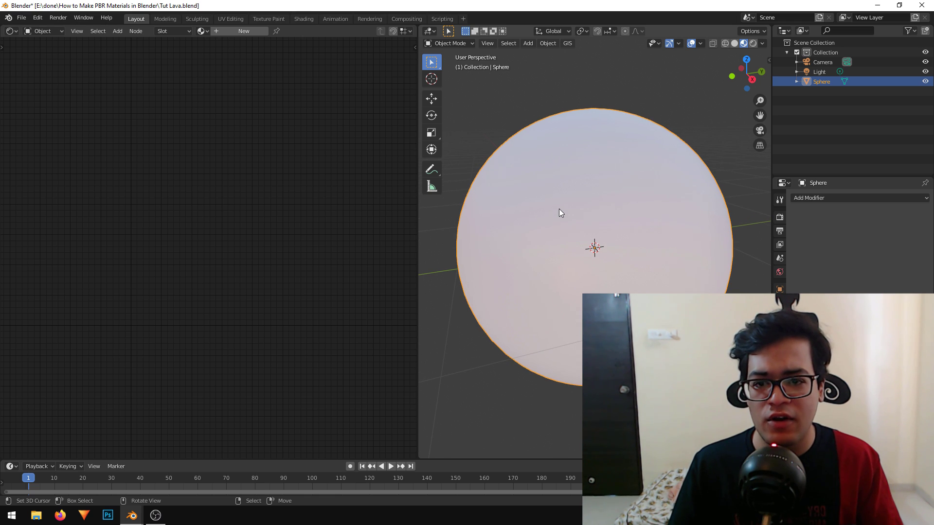
# Create a new material on the sphere and name it lava
pyautogui.click(238, 31)
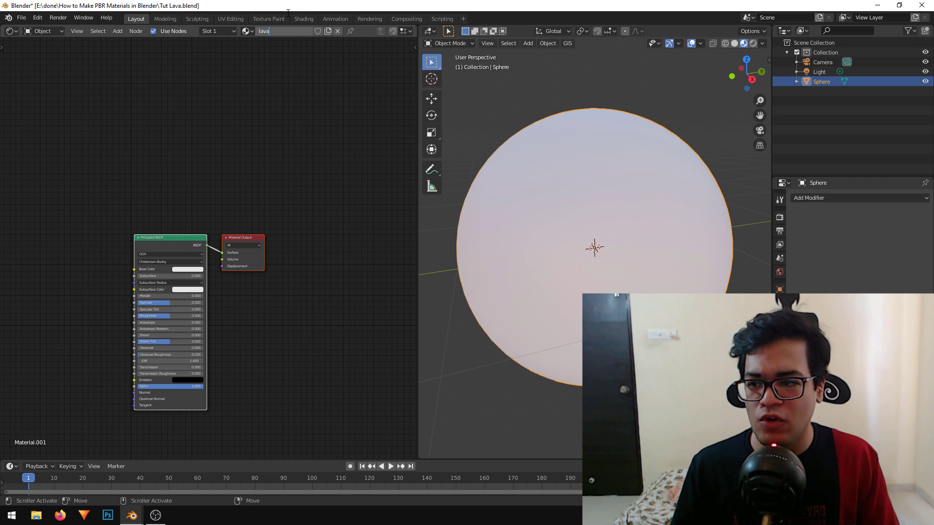
pyautogui.press('Return')
pyautogui.scroll(5, 218, 161)
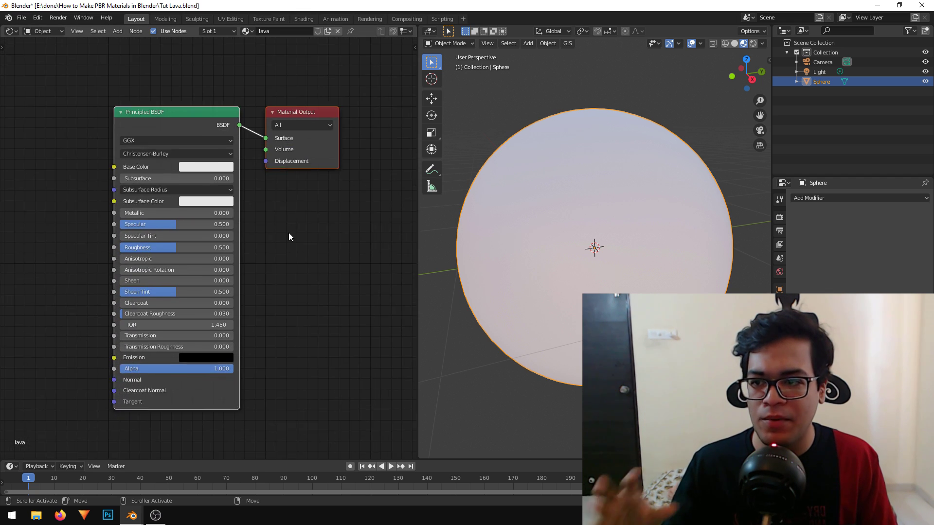
pyautogui.scroll(1, 273, 261)
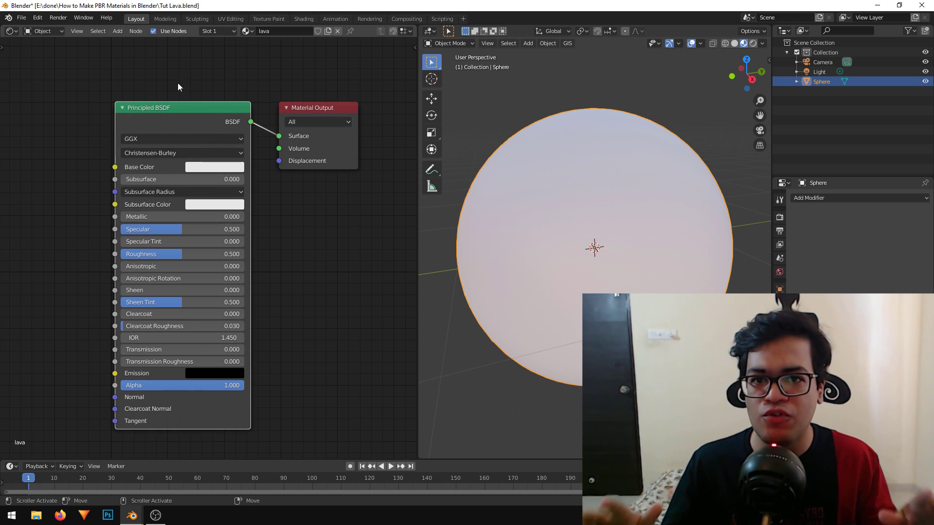
# Set the Principled BSDF's Base Color to a light orange
pyautogui.scroll(-1, 284, 271)
pyautogui.scroll(-1, 284, 270)
pyautogui.moveTo(284, 270); pyautogui.dragTo(352, 248, button='middle')
pyautogui.moveTo(250, 116); pyautogui.dragTo(235, 114)
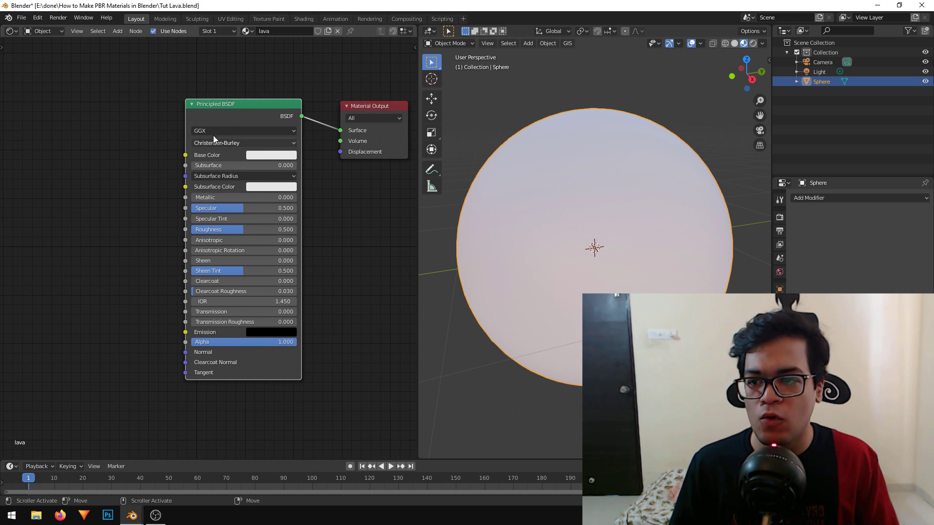
pyautogui.moveTo(72, 142); pyautogui.dragTo(96, 144, button='middle')
pyautogui.moveTo(150, 131); pyautogui.dragTo(119, 145, button='middle')
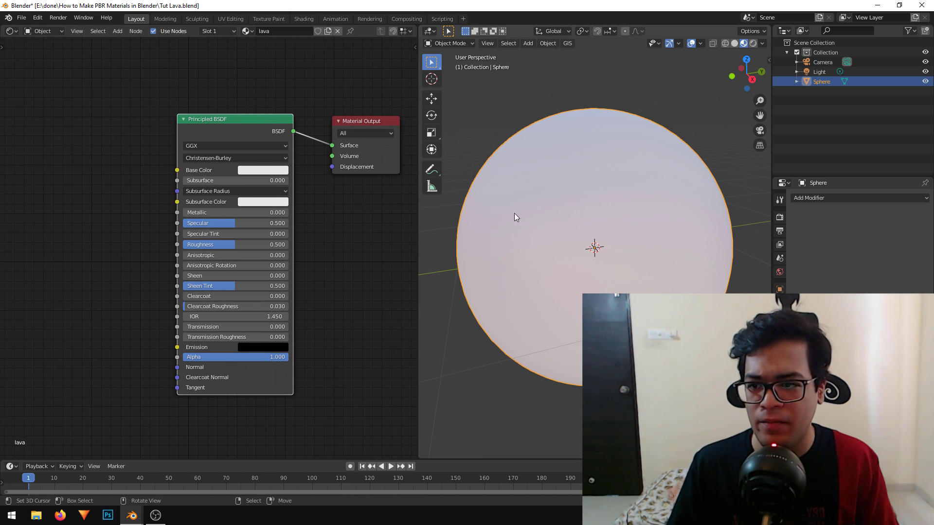
pyautogui.click(266, 171)
pyautogui.moveTo(273, 74)
pyautogui.mouseDown()
pyautogui.moveTo(253, 63)
pyautogui.moveTo(280, 82)
pyautogui.moveTo(288, 68)
pyautogui.moveTo(270, 79)
pyautogui.mouseUp()
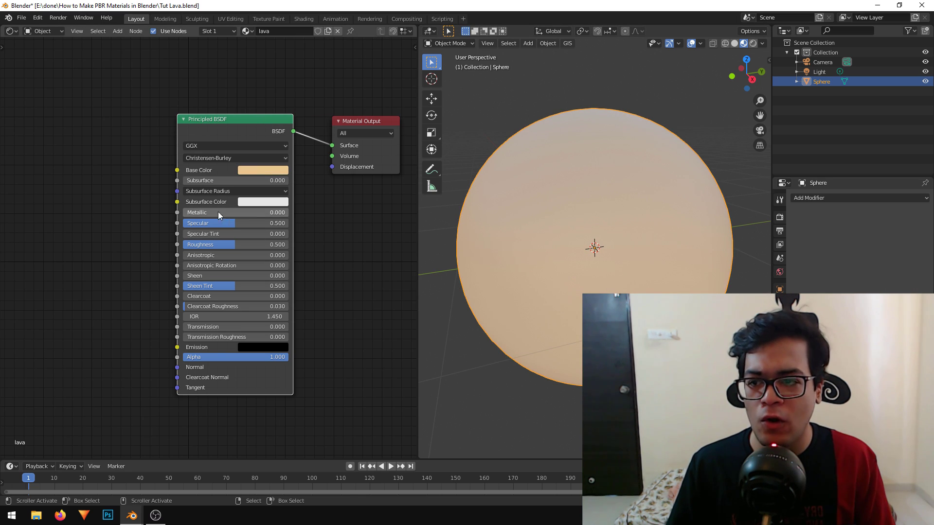
# Add an Image Texture node beside the Principled BSDF and connect its Color output to Base Color
pyautogui.moveTo(177, 171); pyautogui.dragTo(57, 174)
pyautogui.moveTo(79, 169); pyautogui.dragTo(82, 168, button='middle')
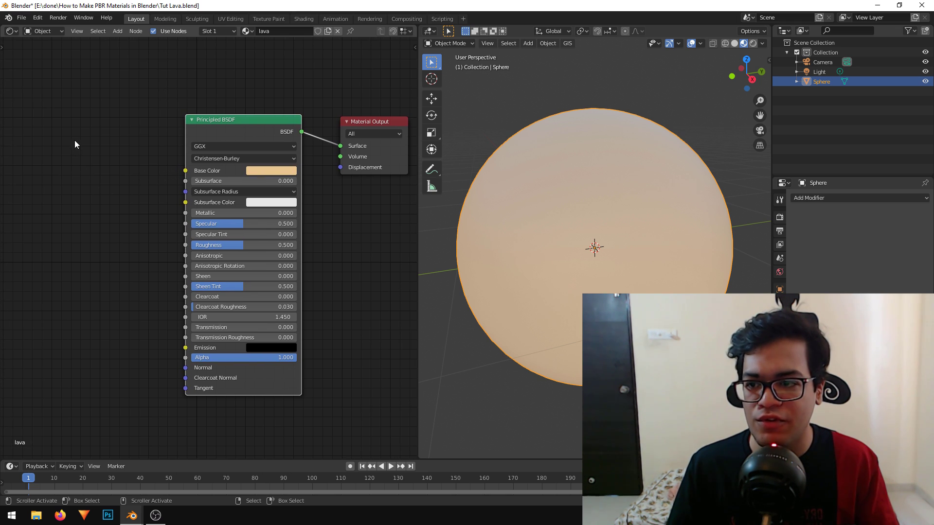
pyautogui.click(117, 31)
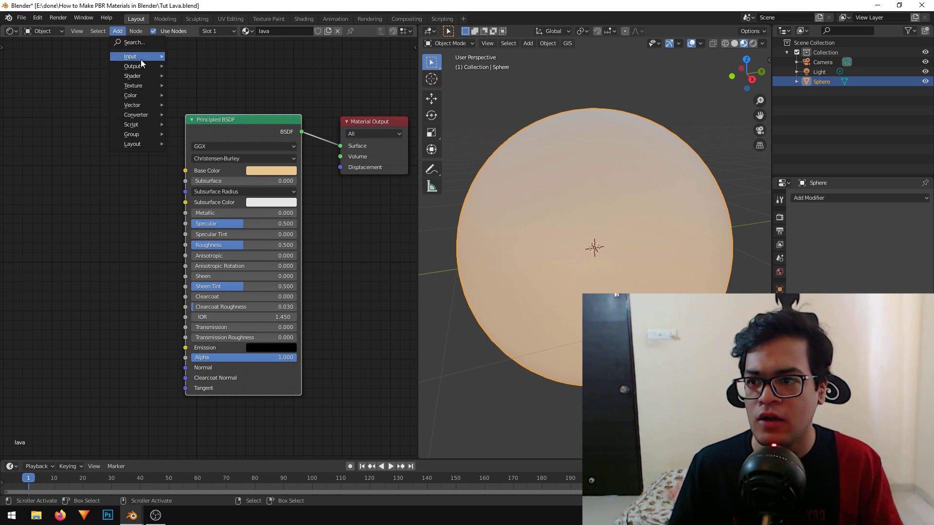
pyautogui.moveTo(148, 78)
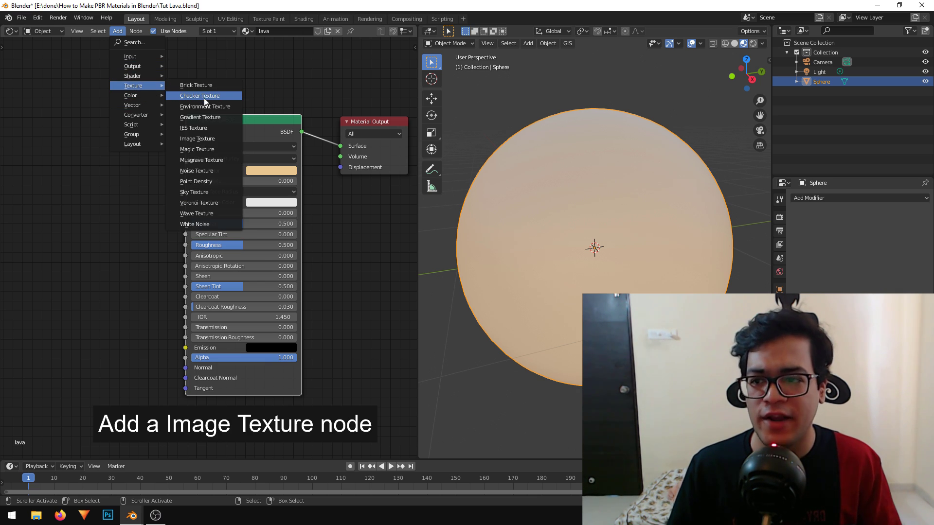
pyautogui.click(216, 138)
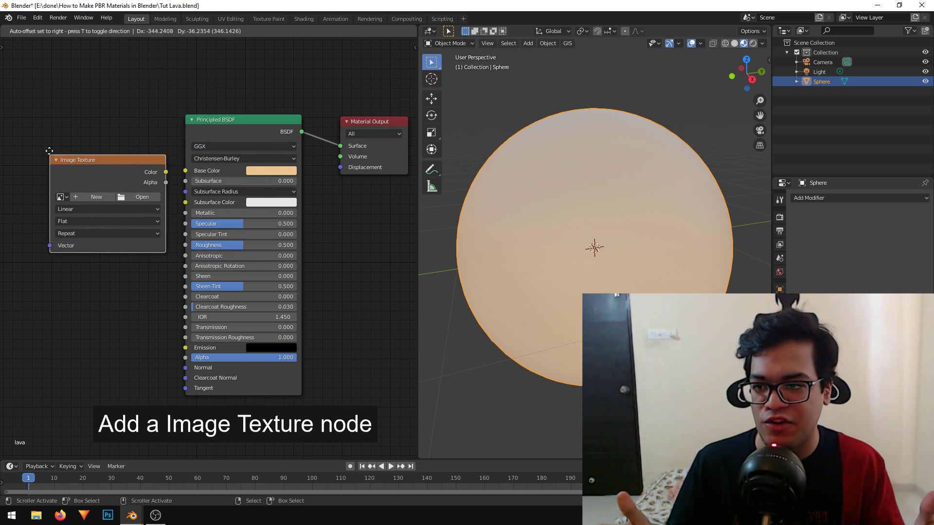
pyautogui.click(46, 131)
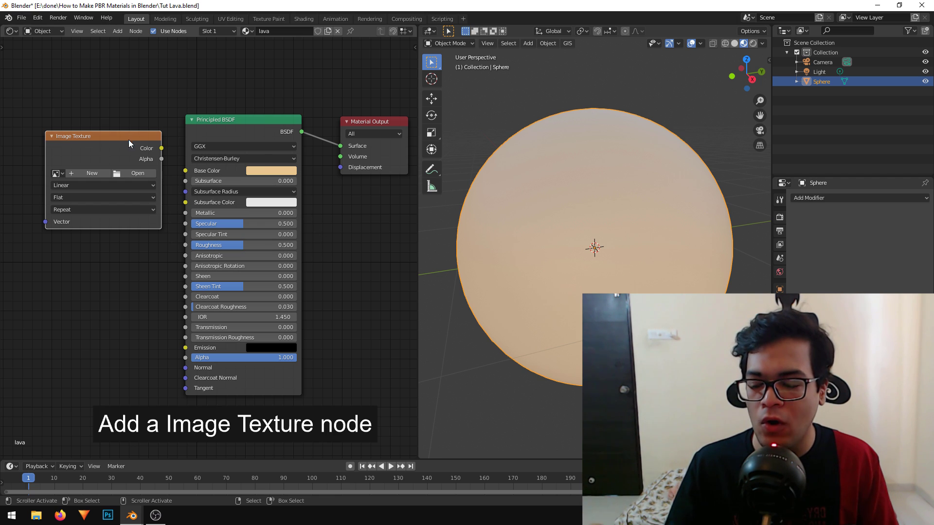
pyautogui.moveTo(161, 149); pyautogui.dragTo(185, 172)
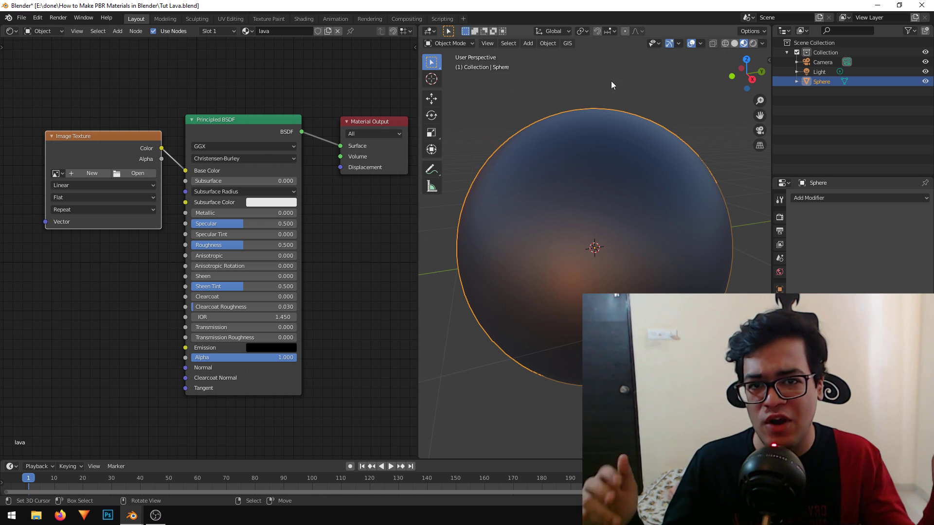
# Load TexturesCom_Rock_Lava_1K_albedo.tif from the Lava Shader texture folder into the Image Texture node
pyautogui.scroll(1, 65, 265)
pyautogui.scroll(1, 67, 268)
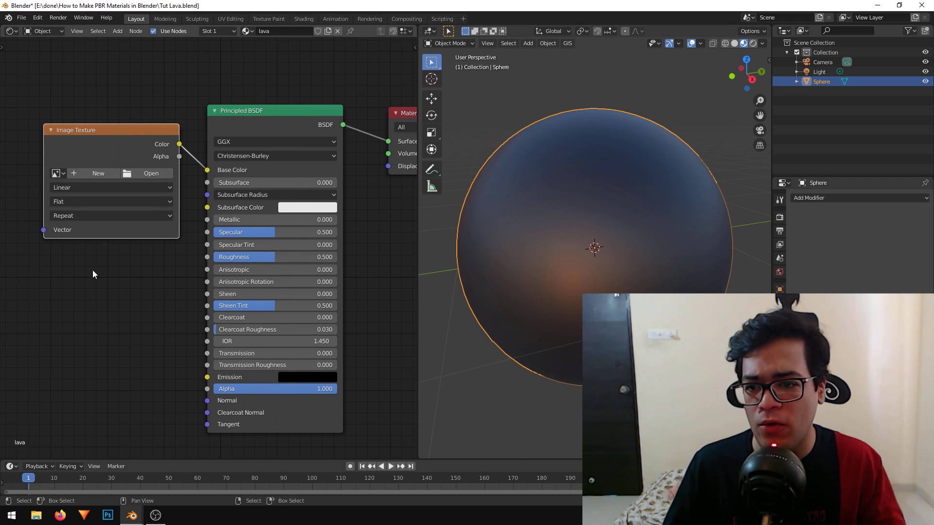
pyautogui.click(162, 173)
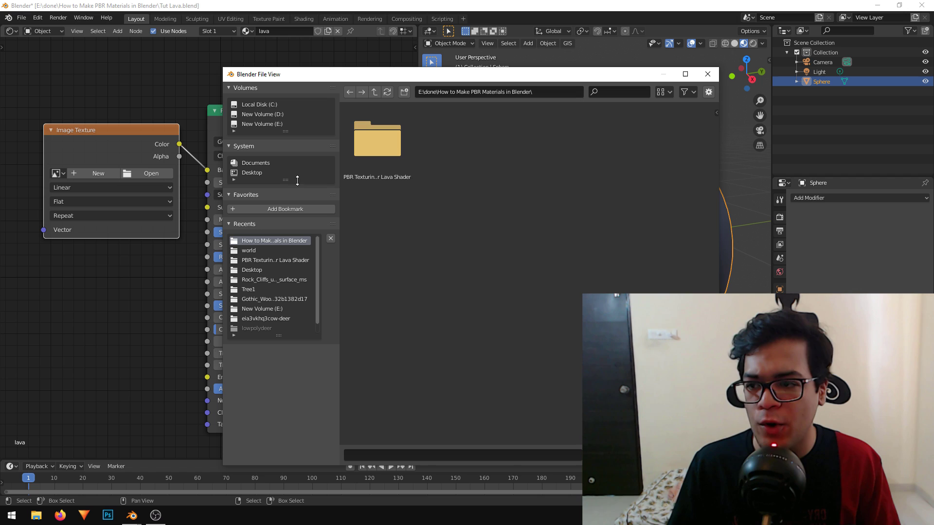
pyautogui.doubleClick(383, 158)
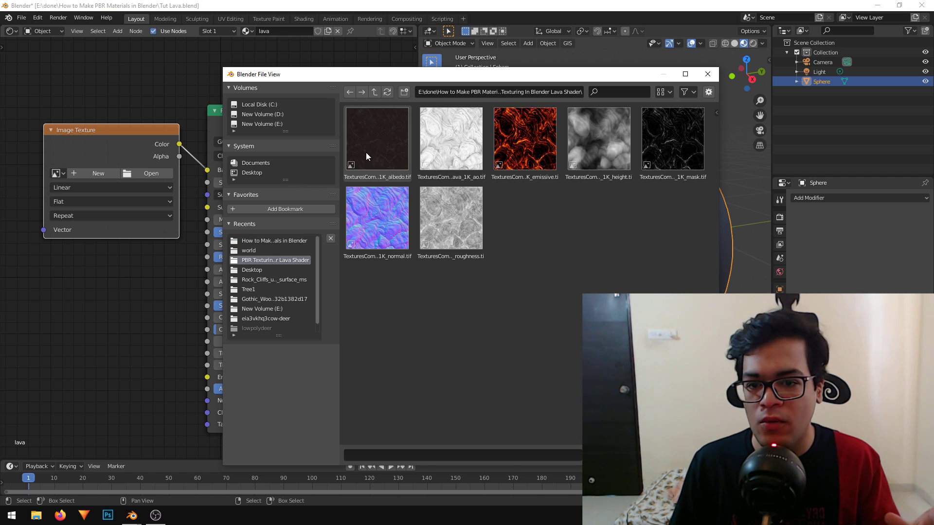
pyautogui.click(367, 156)
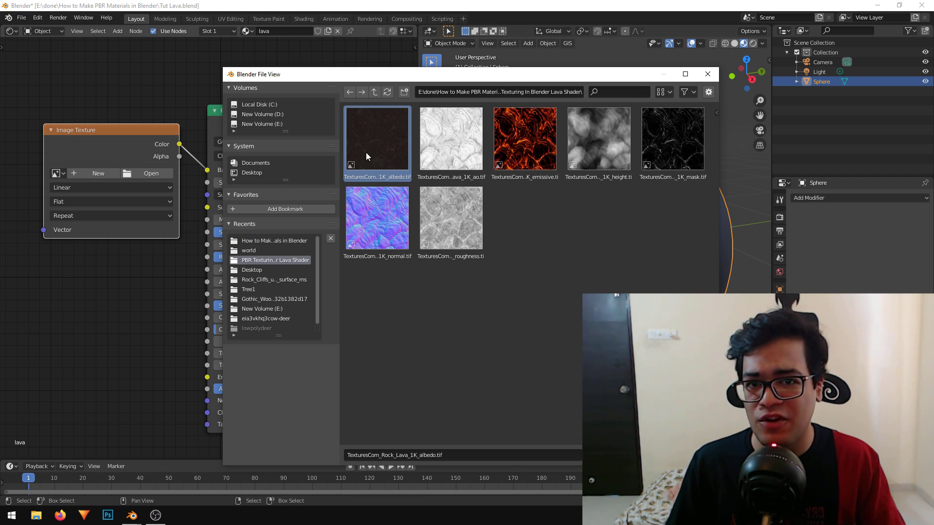
pyautogui.doubleClick(366, 153)
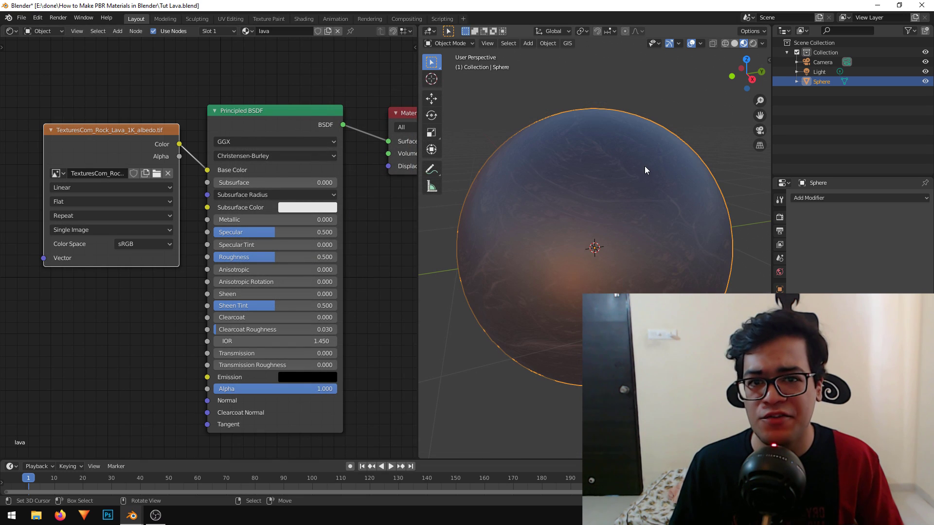
pyautogui.moveTo(566, 237); pyautogui.dragTo(579, 221, button='middle')
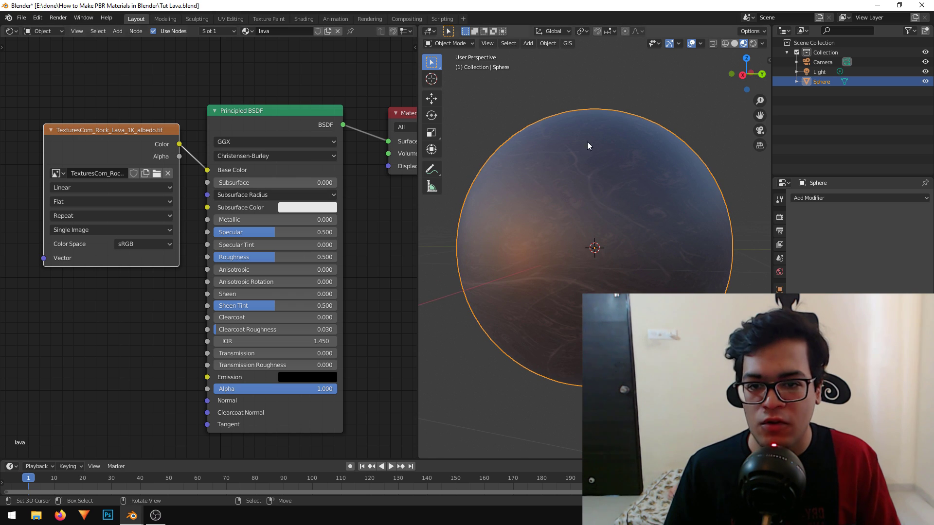
# Move the albedo texture node farther away from the Principled BSDF to make room between them
pyautogui.scroll(-1, 49, 307)
pyautogui.moveTo(318, 269); pyautogui.dragTo(360, 252, button='middle')
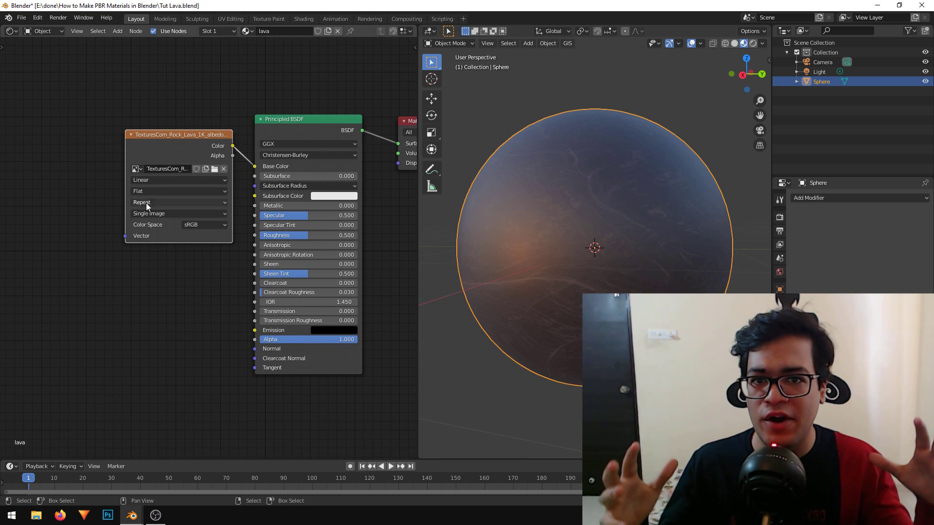
pyautogui.moveTo(158, 158); pyautogui.dragTo(124, 168)
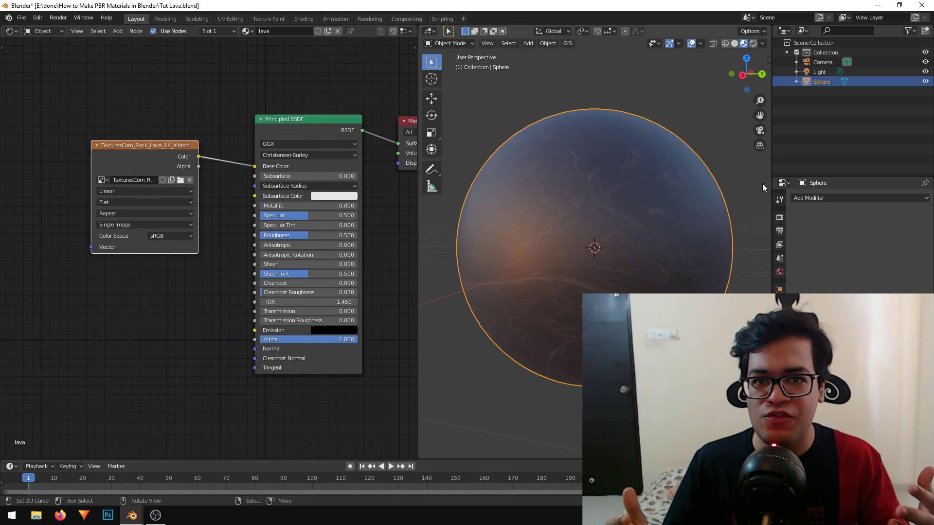
pyautogui.moveTo(637, 194)
pyautogui.mouseDown(button='middle')
pyautogui.moveTo(555, 197)
pyautogui.moveTo(576, 193)
pyautogui.mouseUp(button='middle')
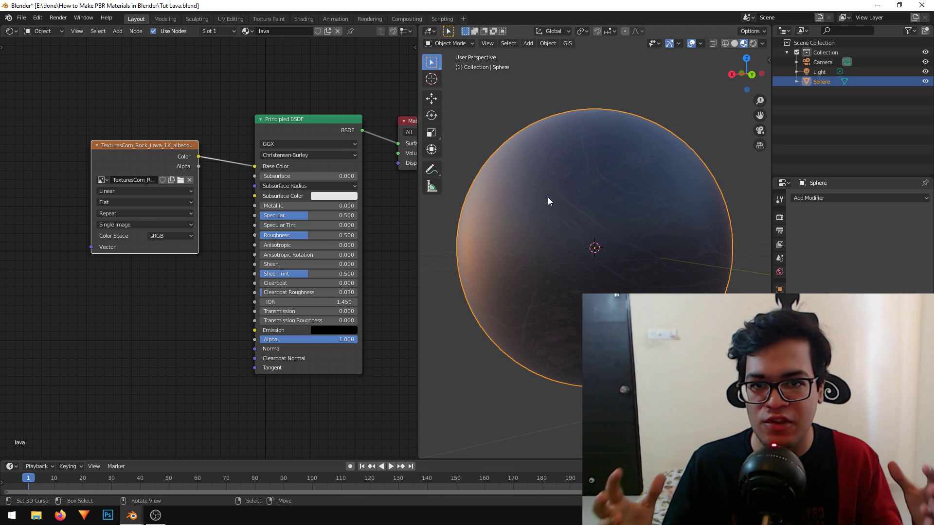
# Add a Mapping node before the albedo texture and connect its Vector output to the texture's Vector input
pyautogui.moveTo(174, 277); pyautogui.dragTo(265, 252, button='middle')
pyautogui.moveTo(99, 181); pyautogui.dragTo(89, 212, button='middle')
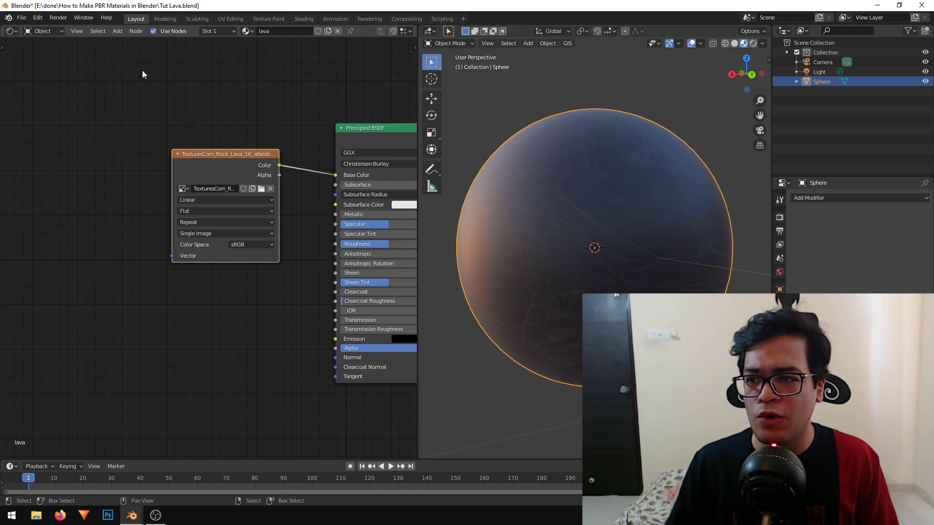
pyautogui.moveTo(140, 106)
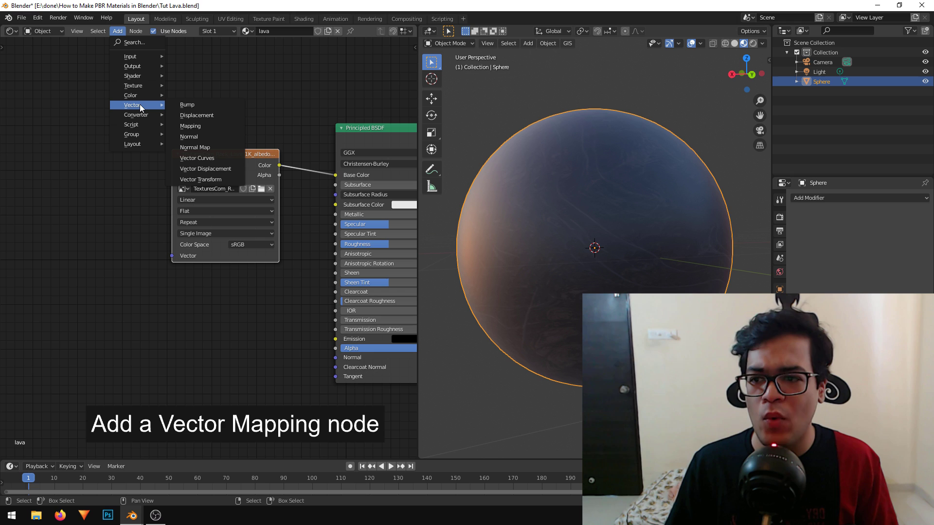
pyautogui.click(192, 126)
pyautogui.click(85, 136)
pyautogui.scroll(3, 174, 109)
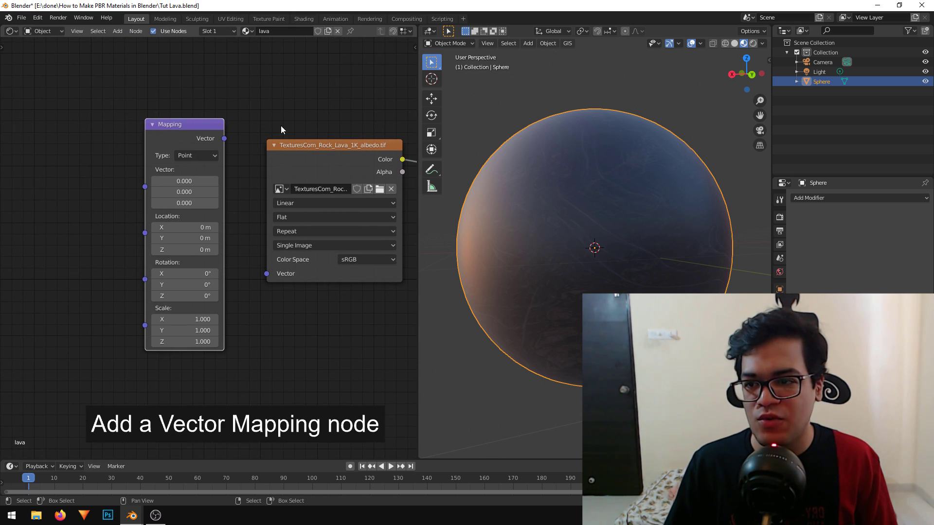
pyautogui.moveTo(223, 139); pyautogui.dragTo(271, 80)
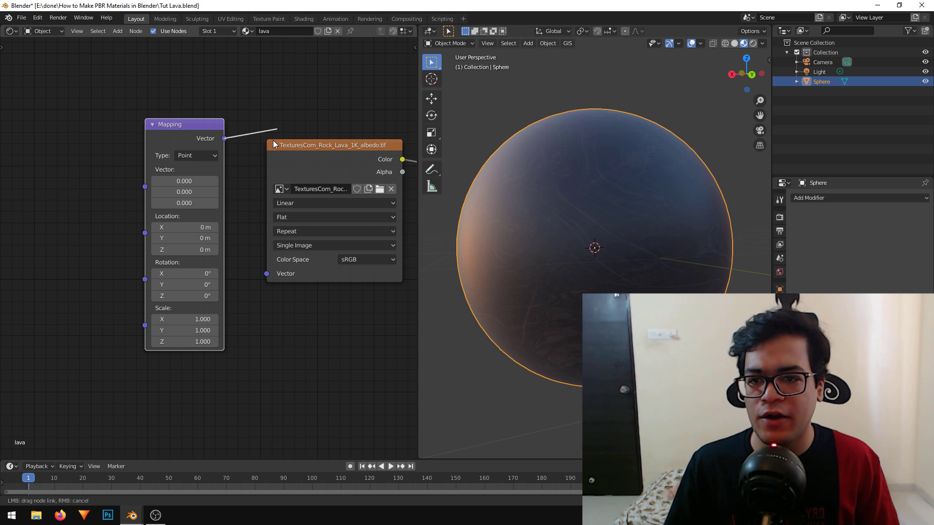
pyautogui.moveTo(274, 141)
pyautogui.mouseDown()
pyautogui.moveTo(236, 262)
pyautogui.moveTo(266, 275)
pyautogui.mouseUp()
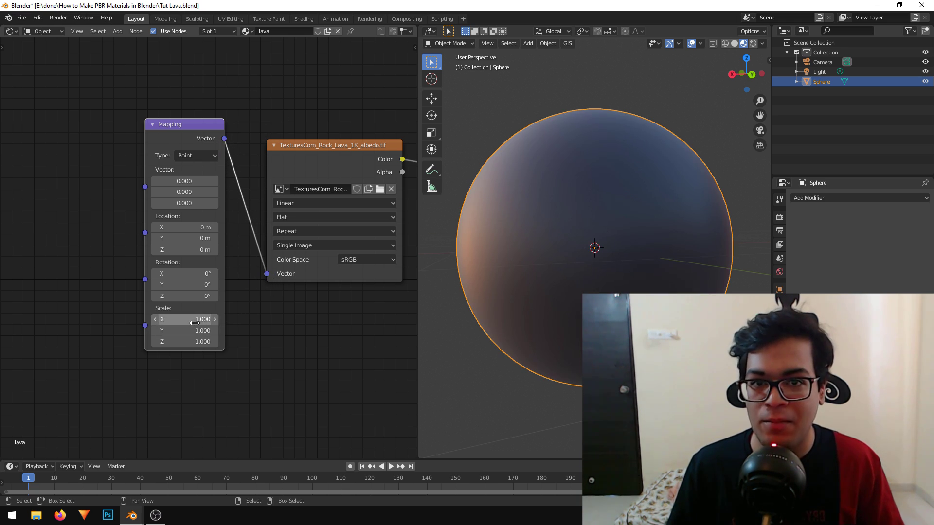
# Add a Texture Coordinate node before the Mapping node and connect its UV output to the Mapping's Vector input
pyautogui.moveTo(515, 250)
pyautogui.mouseDown(button='middle')
pyautogui.moveTo(524, 256)
pyautogui.moveTo(500, 276)
pyautogui.moveTo(559, 241)
pyautogui.moveTo(487, 229)
pyautogui.mouseUp(button='middle')
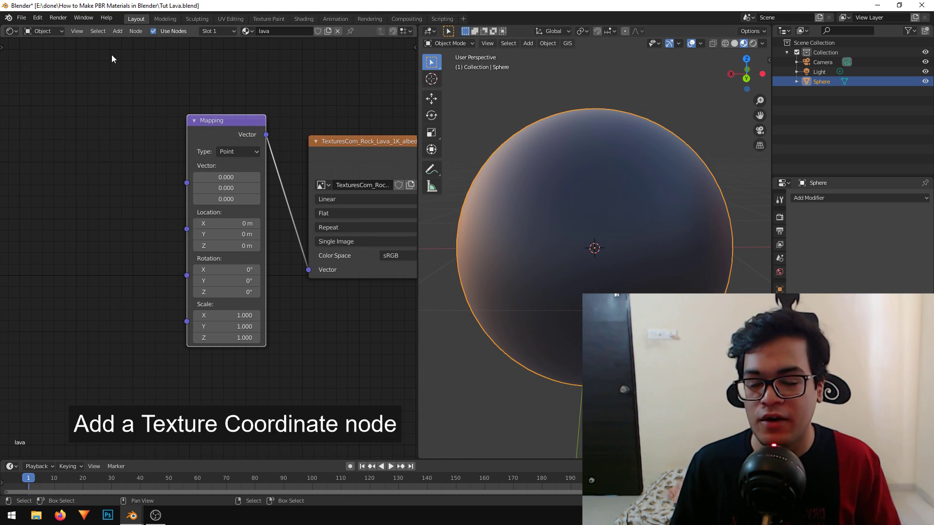
pyautogui.click(118, 31)
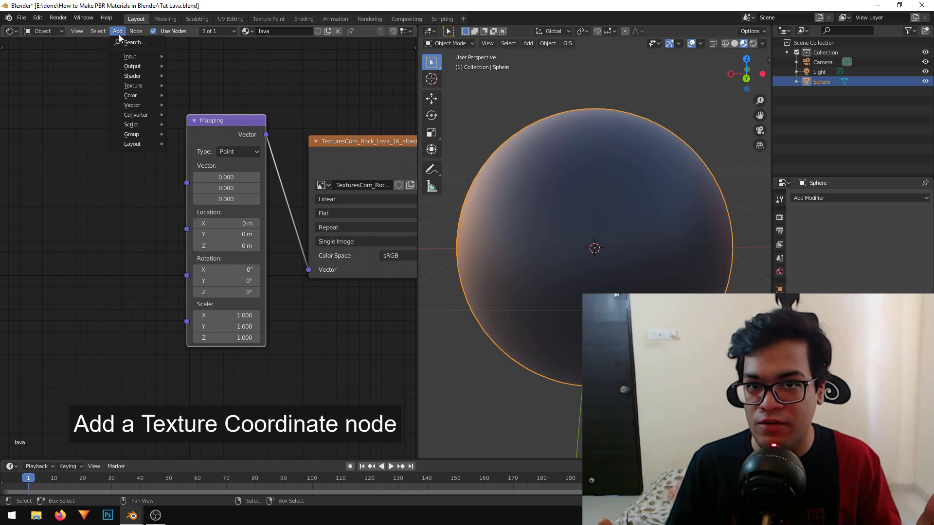
pyautogui.moveTo(138, 60)
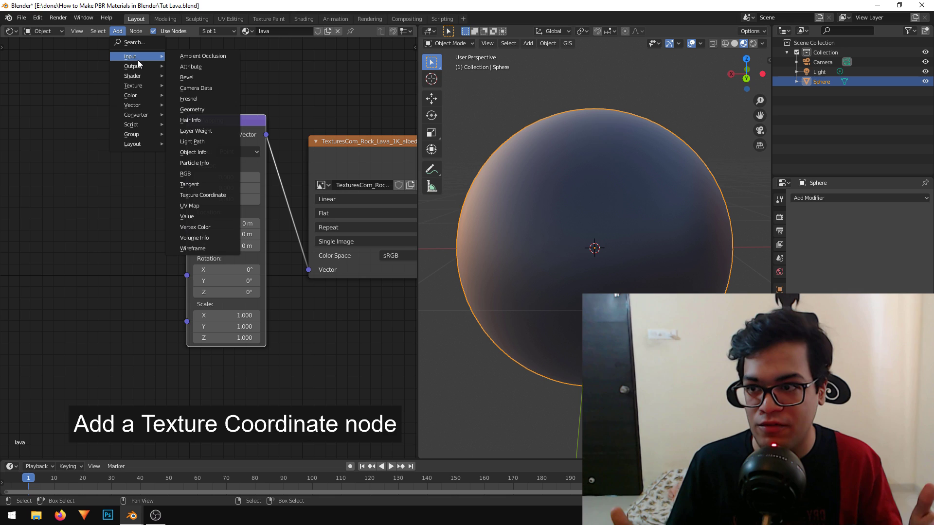
pyautogui.click(202, 195)
pyautogui.click(61, 157)
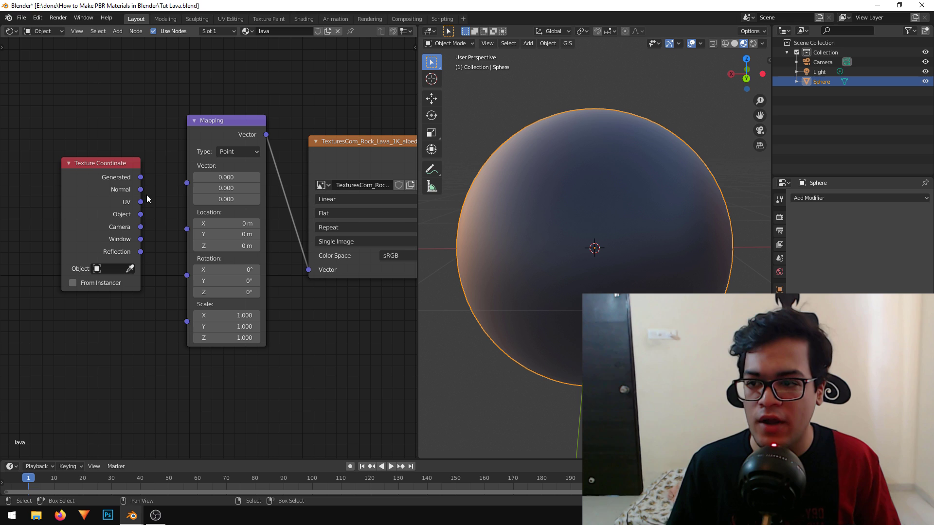
pyautogui.moveTo(141, 202); pyautogui.dragTo(191, 179)
pyautogui.moveTo(579, 186); pyautogui.dragTo(544, 196, button='middle')
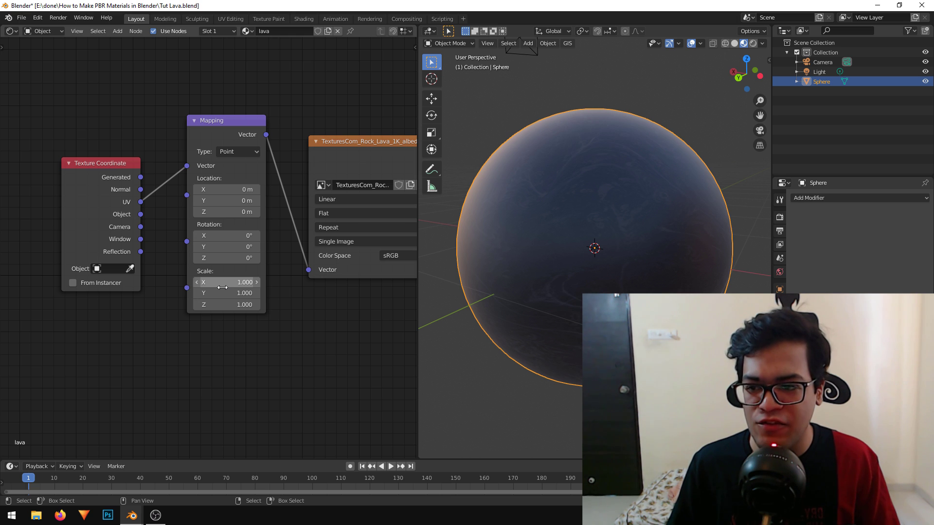
# Try Mapping scales of 1.6, 4.4 and 2.7 with a 12.8° X rotation, and undo these changes
pyautogui.moveTo(235, 284)
pyautogui.mouseDown()
pyautogui.moveTo(217, 294)
pyautogui.moveTo(225, 307)
pyautogui.moveTo(225, 294)
pyautogui.mouseUp()
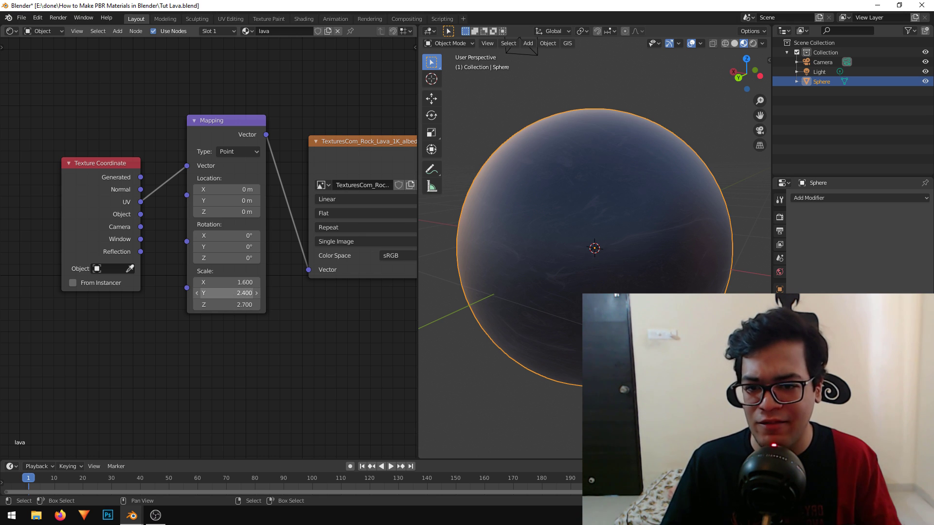
pyautogui.moveTo(210, 235); pyautogui.dragTo(216, 236)
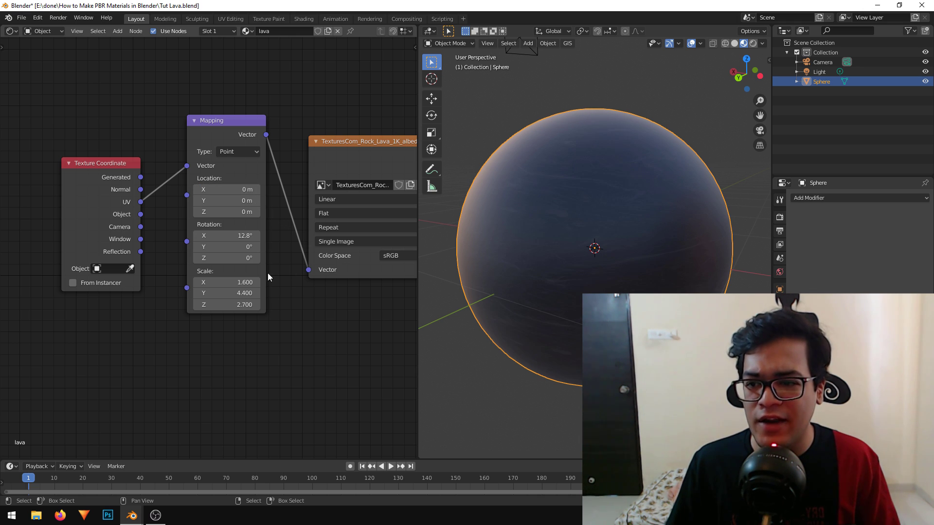
pyautogui.hotkey('ctrl', 'z')
pyautogui.hotkey('ctrl', 'z')
pyautogui.hotkey('ctrl', 'z')
pyautogui.hotkey('ctrl', 'z')
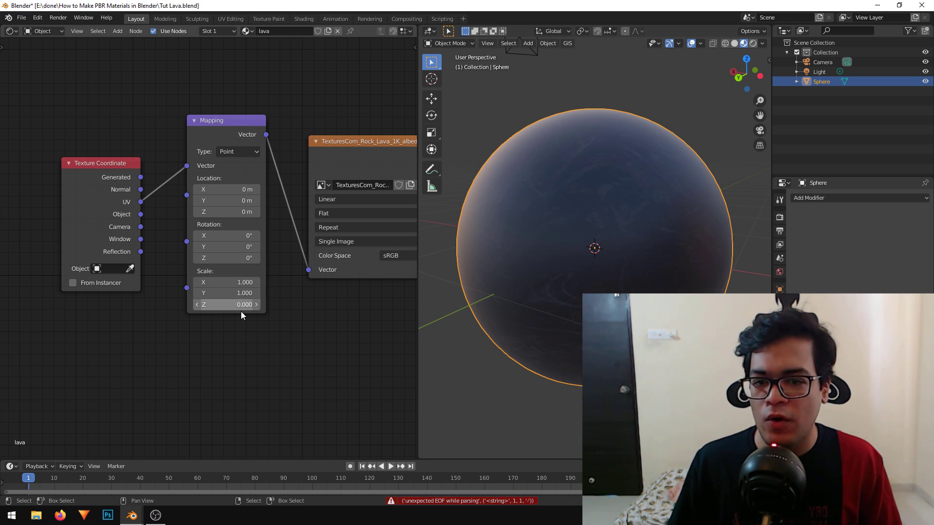
# Shift the albedo texture node slightly farther from the Mapping node
pyautogui.moveTo(473, 269); pyautogui.dragTo(457, 267, button='middle')
pyautogui.scroll(-1, 316, 338)
pyautogui.moveTo(316, 339); pyautogui.dragTo(246, 323, button='middle')
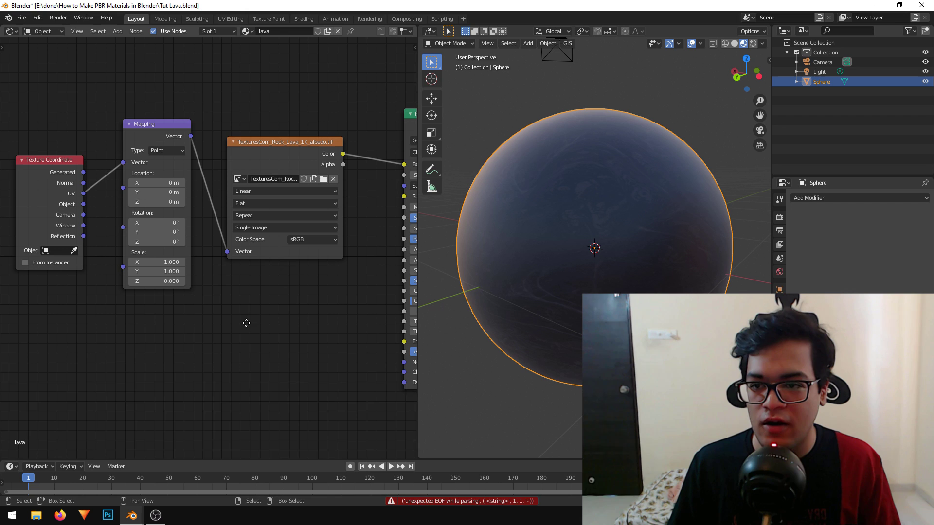
pyautogui.moveTo(268, 146); pyautogui.dragTo(277, 144)
pyautogui.moveTo(341, 235); pyautogui.dragTo(262, 231, button='middle')
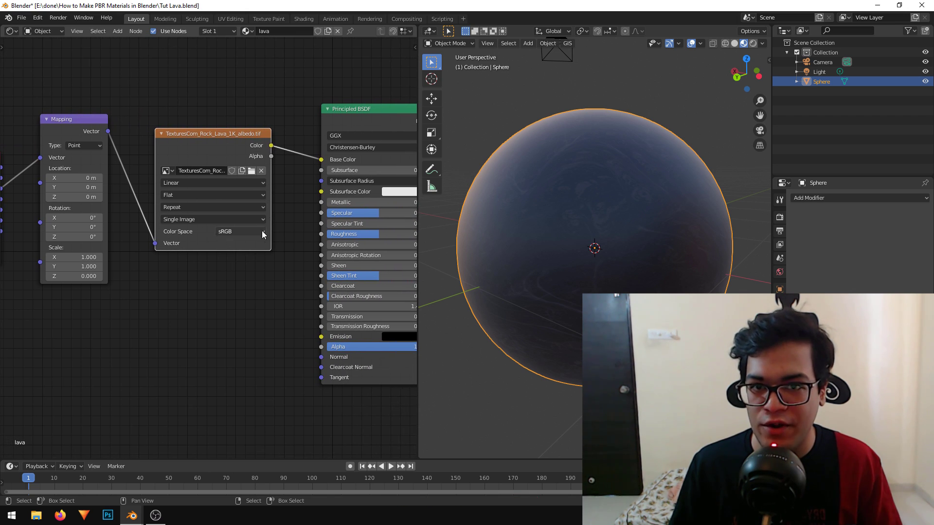
pyautogui.moveTo(225, 280); pyautogui.dragTo(168, 293, button='middle')
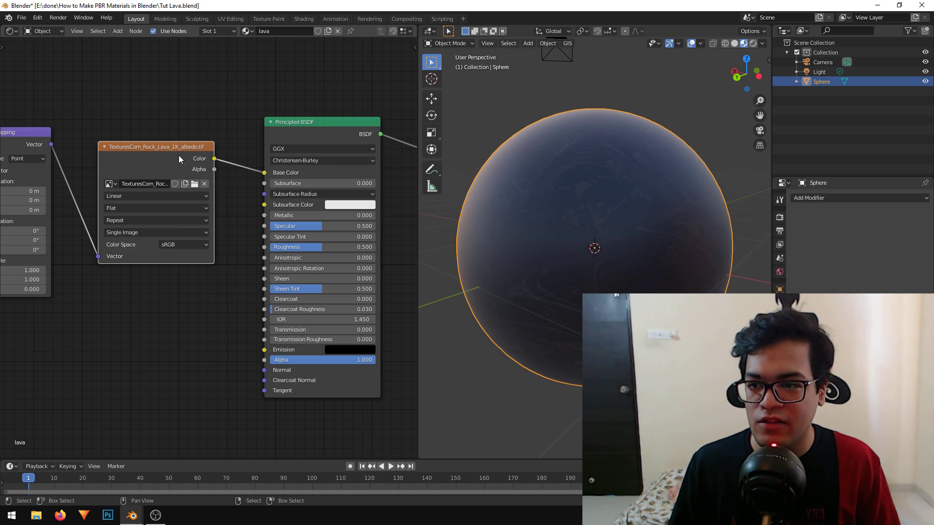
# Duplicate the albedo texture node, place the copy below the original and connect the Mapping's Vector output to it
pyautogui.moveTo(179, 156); pyautogui.dragTo(195, 153, button='middle')
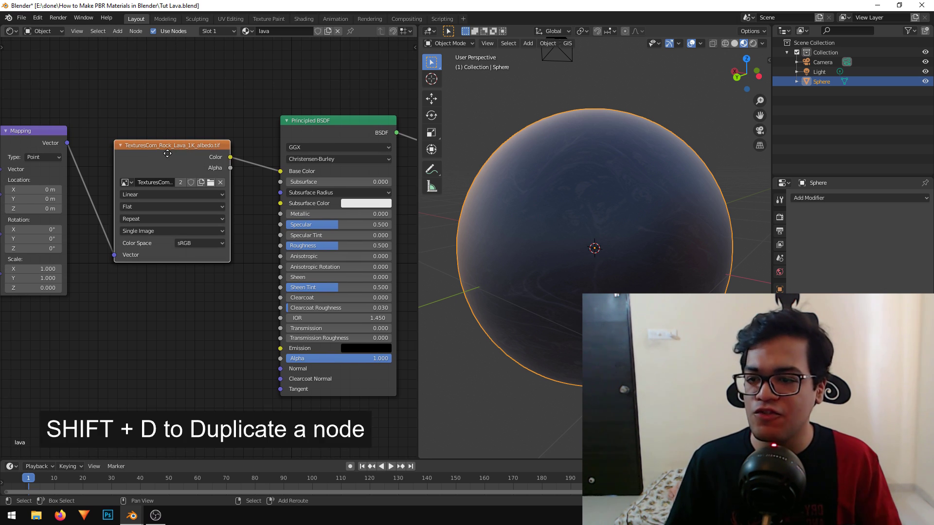
pyautogui.hotkey('shift', 'd')
pyautogui.click(134, 262)
pyautogui.moveTo(133, 262); pyautogui.dragTo(113, 217, button='middle')
pyautogui.moveTo(106, 97); pyautogui.dragTo(151, 348)
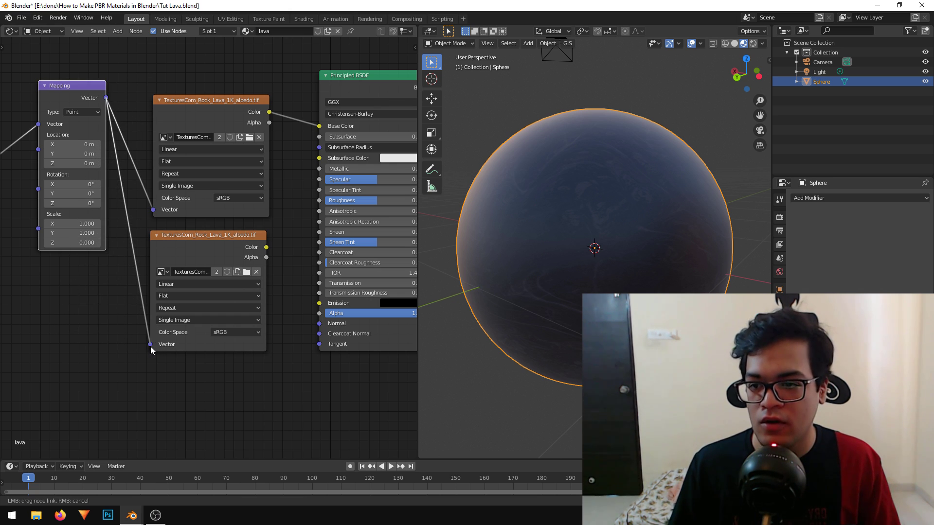
# Align the duplicated texture node under the original and connect its Color output to the Principled BSDF's Roughness
pyautogui.moveTo(228, 246); pyautogui.dragTo(236, 244)
pyautogui.moveTo(252, 232); pyautogui.dragTo(219, 217, button='middle')
pyautogui.moveTo(219, 216); pyautogui.dragTo(214, 216)
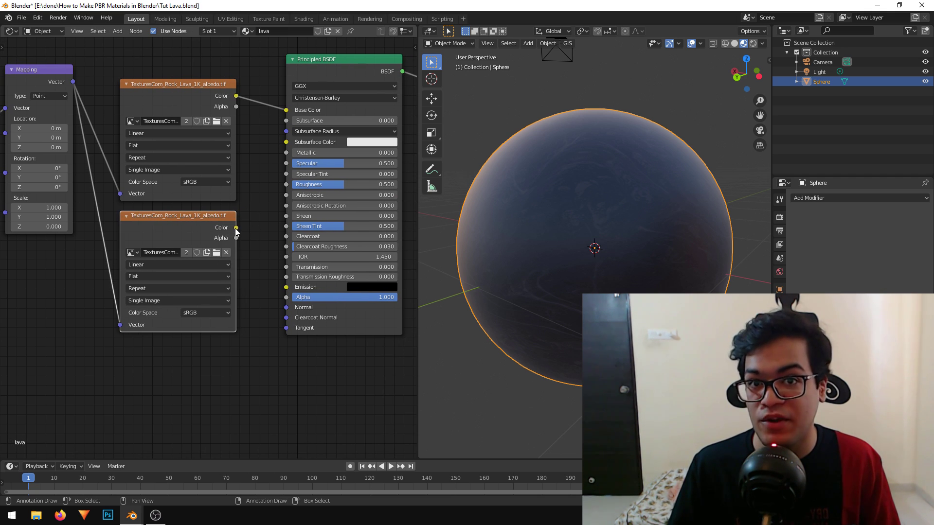
pyautogui.moveTo(236, 227); pyautogui.dragTo(287, 184)
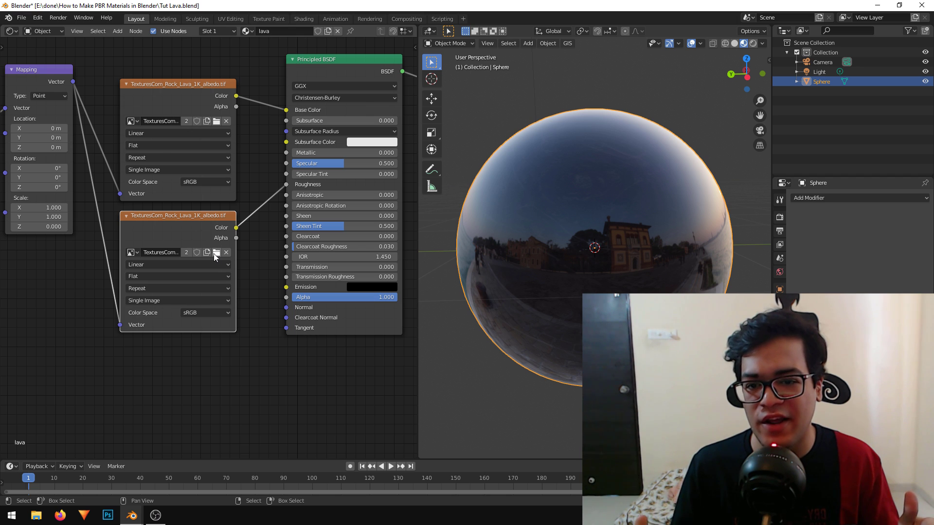
# Load TexturesCom_Rock_Lava_1K_roughness.tif into the duplicated texture node and inspect the roughness on the sphere up close
pyautogui.click(215, 252)
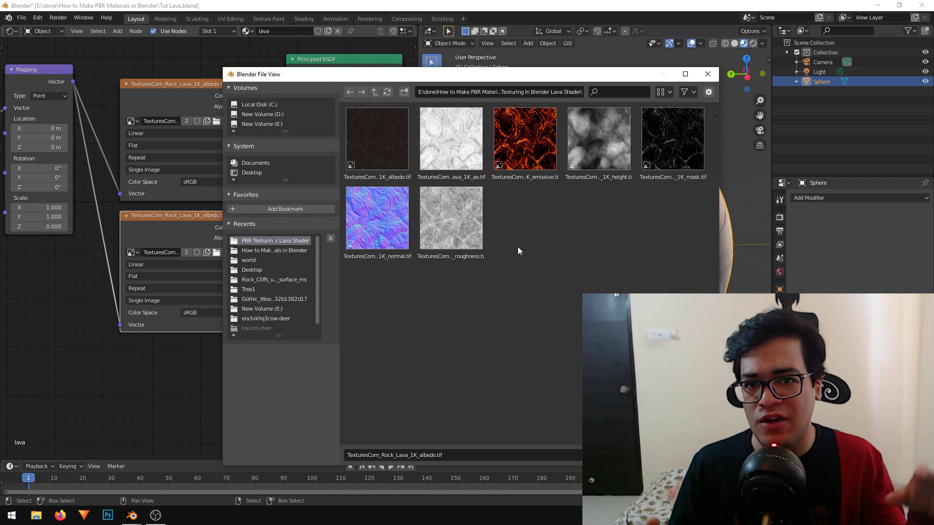
pyautogui.click(472, 229)
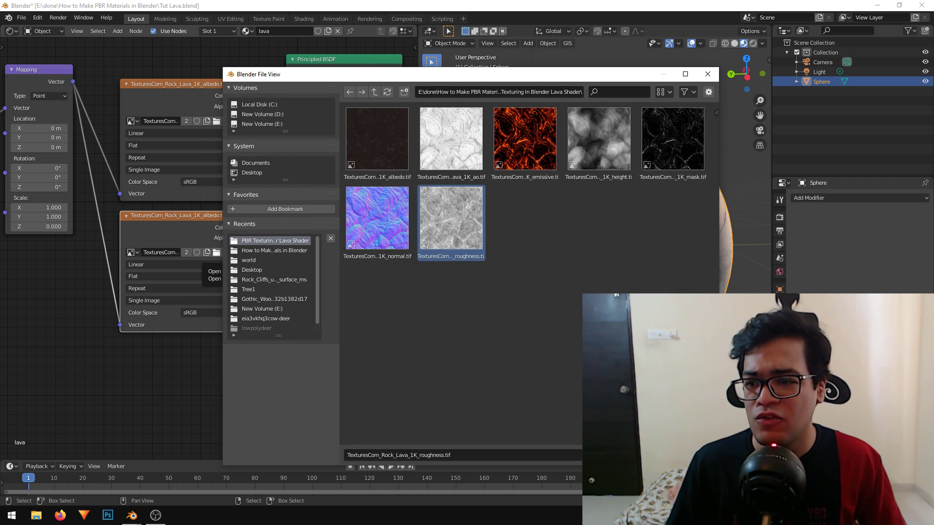
pyautogui.click(637, 456)
pyautogui.moveTo(616, 354); pyautogui.dragTo(653, 331, button='middle')
pyautogui.scroll(2, 559, 355)
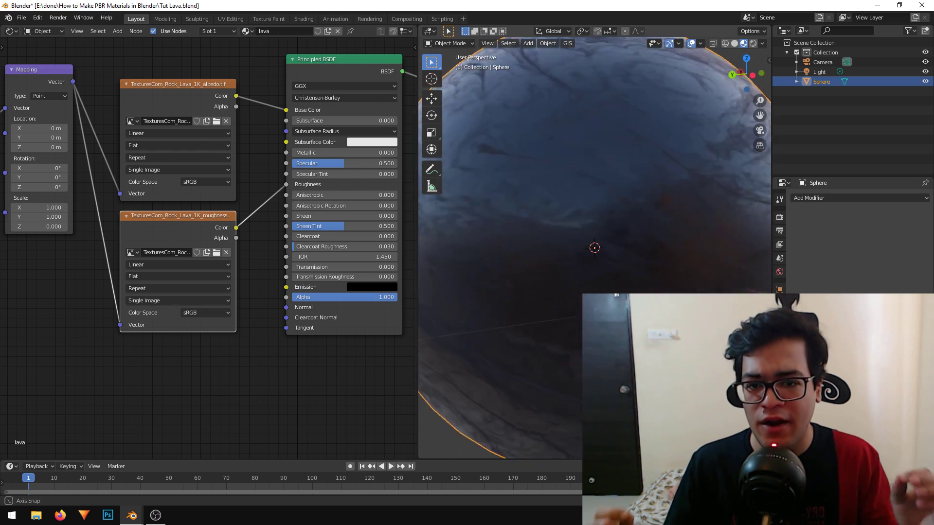
pyautogui.moveTo(553, 372); pyautogui.dragTo(448, 305, button='middle')
pyautogui.scroll(-4, 449, 305)
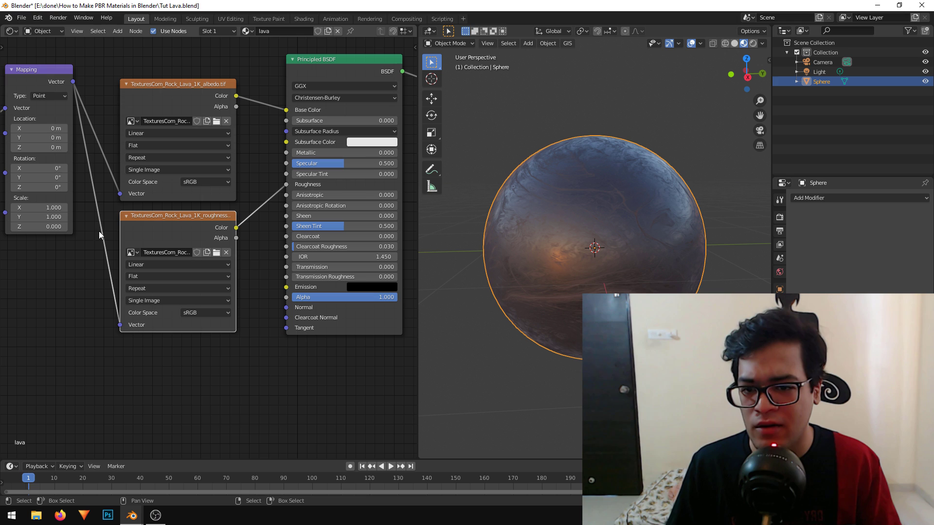
# Duplicate the roughness texture node and place the copy directly below the original
pyautogui.hotkey('shift', 'd')
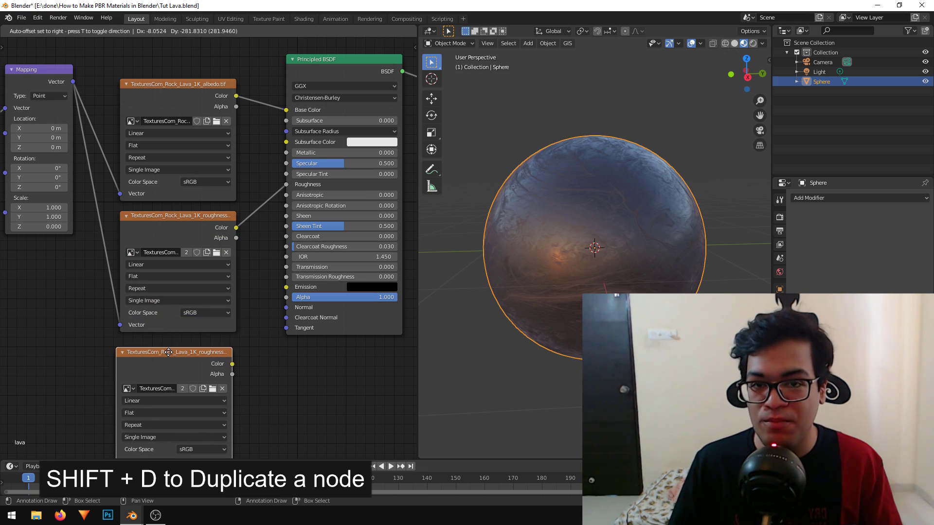
pyautogui.click(168, 352)
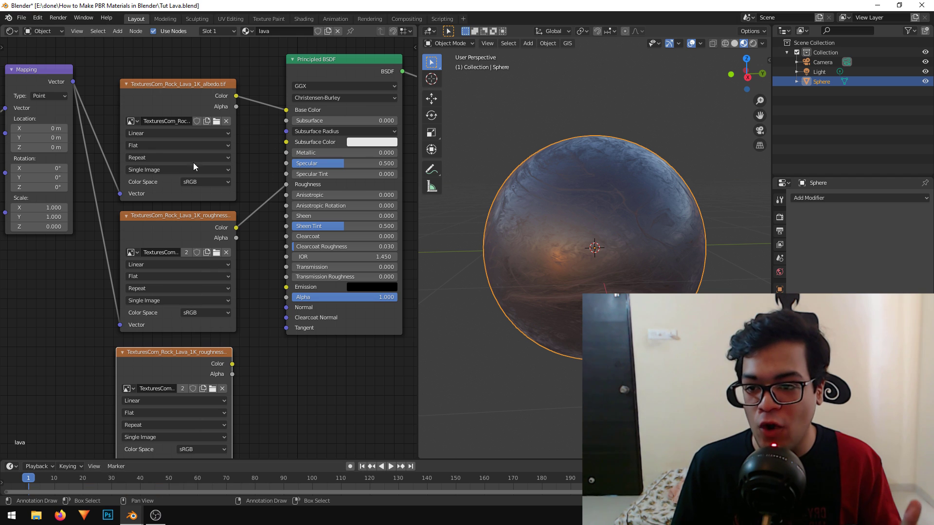
pyautogui.moveTo(282, 283); pyautogui.dragTo(252, 294)
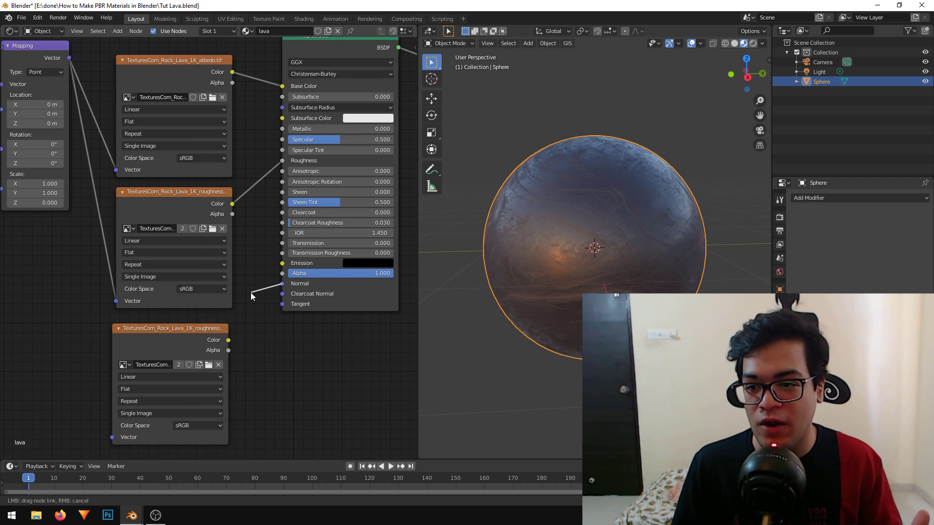
pyautogui.moveTo(265, 359); pyautogui.dragTo(297, 343, button='middle')
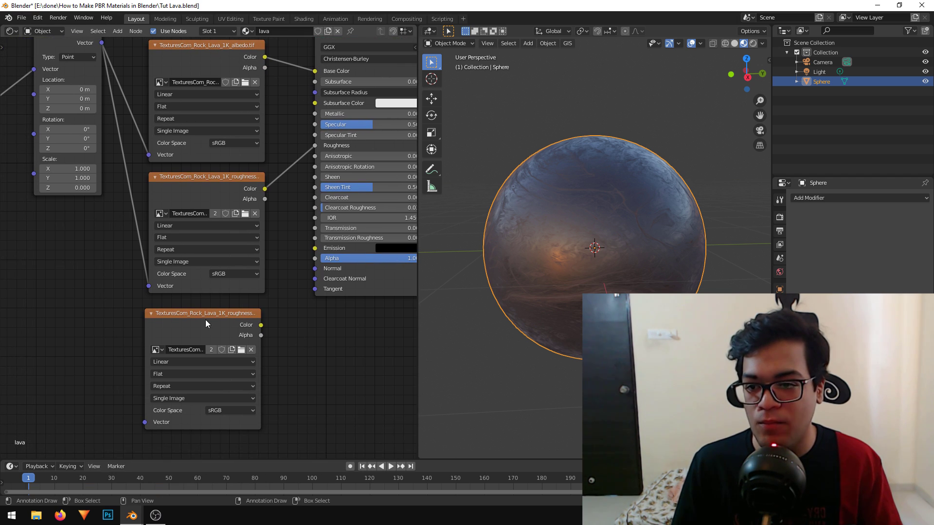
pyautogui.moveTo(206, 319); pyautogui.dragTo(206, 321)
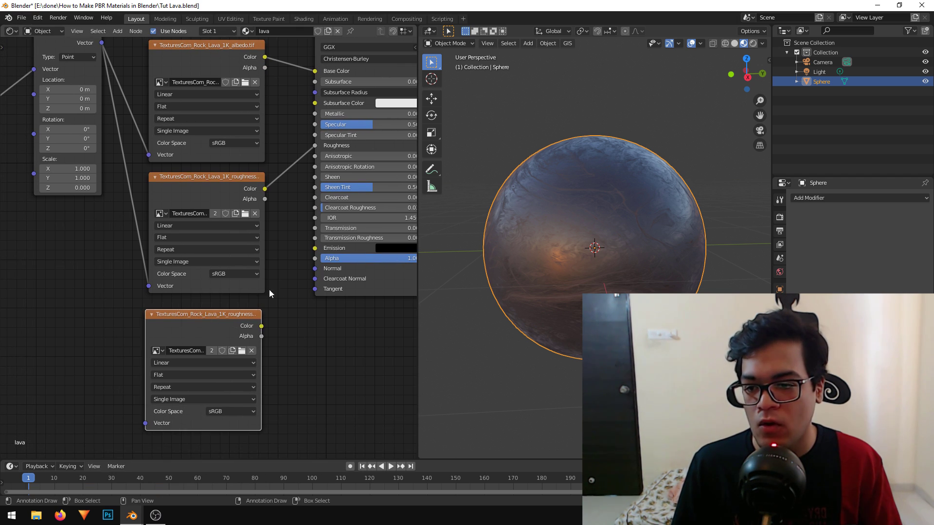
# Load TexturesCom_Rock_Lava_1K_normal.tif into the new copy and connect the Mapping's Vector output to its Vector input
pyautogui.click(241, 350)
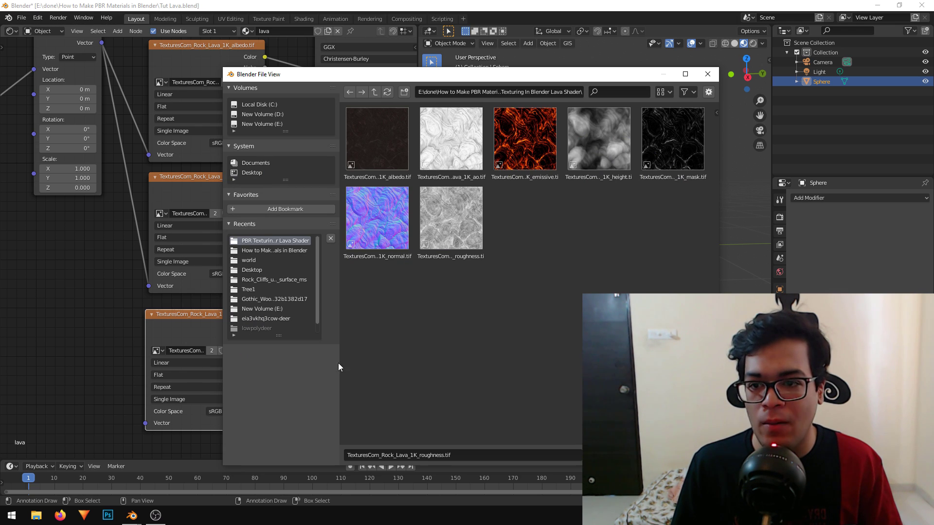
pyautogui.doubleClick(383, 240)
pyautogui.moveTo(324, 360); pyautogui.dragTo(305, 333, button='middle')
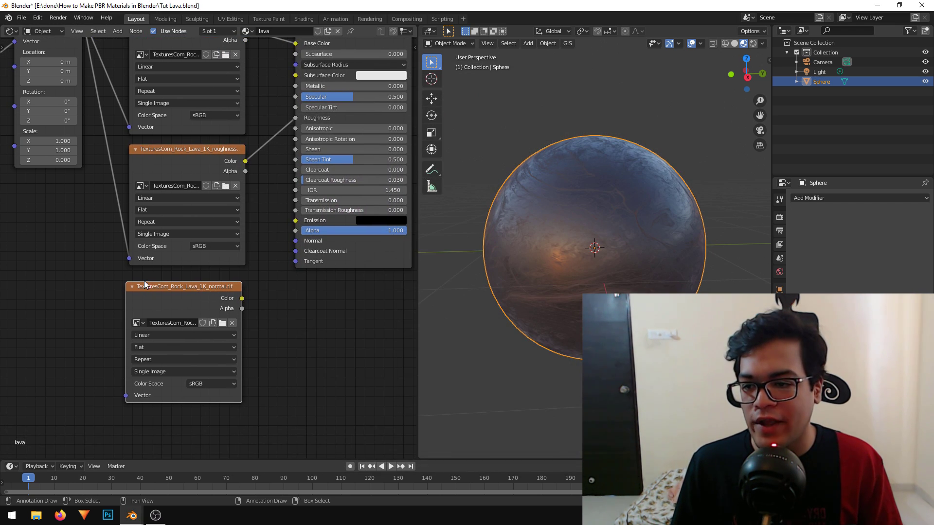
pyautogui.scroll(-2, 144, 285)
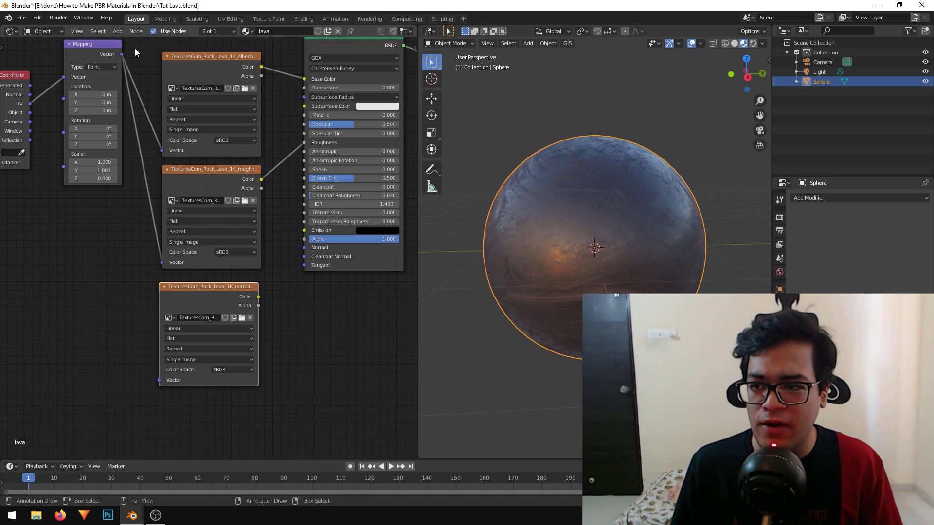
pyautogui.moveTo(122, 55); pyautogui.dragTo(160, 382)
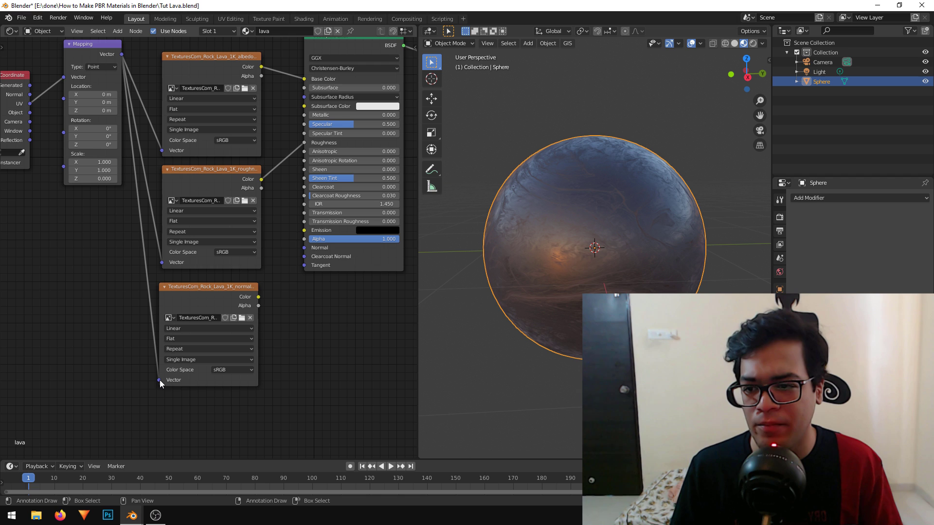
pyautogui.scroll(3, 235, 287)
pyautogui.moveTo(286, 286); pyautogui.dragTo(267, 347, button='middle')
pyautogui.click(205, 310)
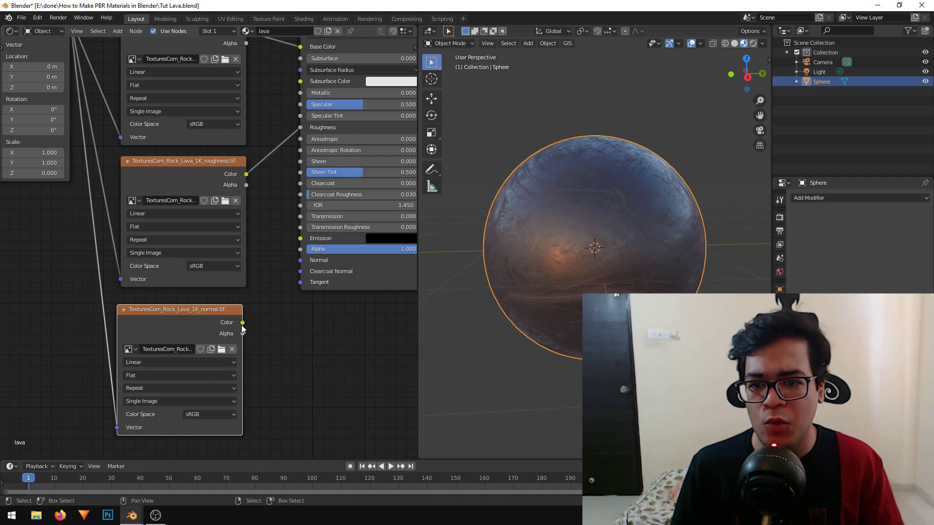
pyautogui.moveTo(242, 323); pyautogui.dragTo(253, 278)
pyautogui.moveTo(311, 272); pyautogui.dragTo(314, 258)
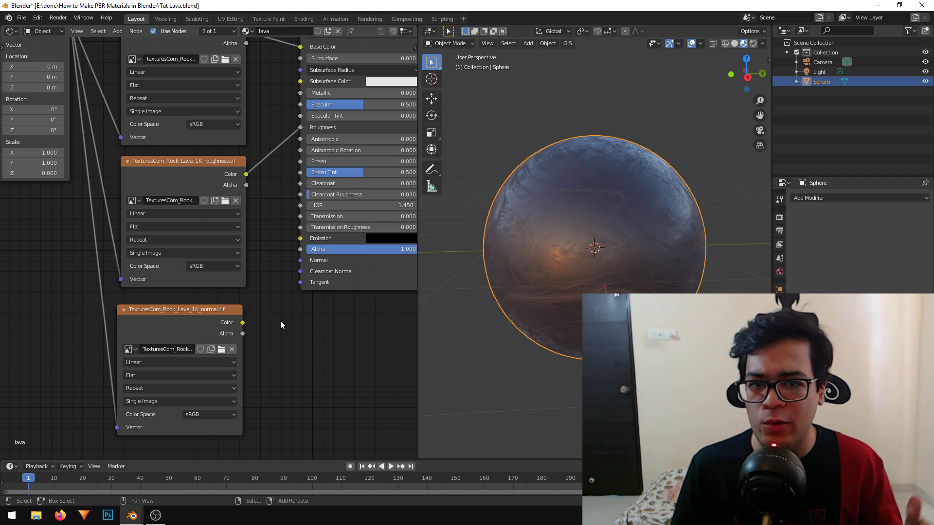
# Add a Normal Map node and place it between the normal texture node and the Principled BSDF
pyautogui.click(119, 31)
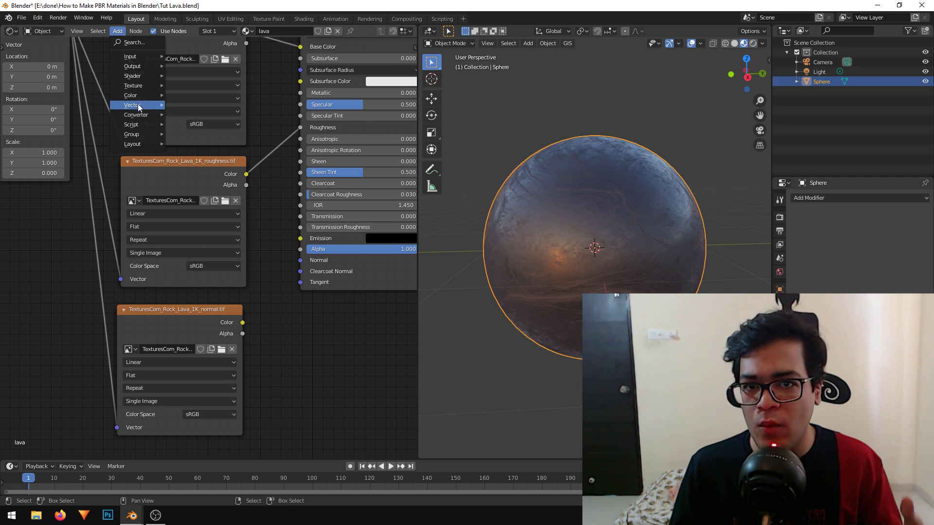
pyautogui.moveTo(139, 107)
pyautogui.click(198, 146)
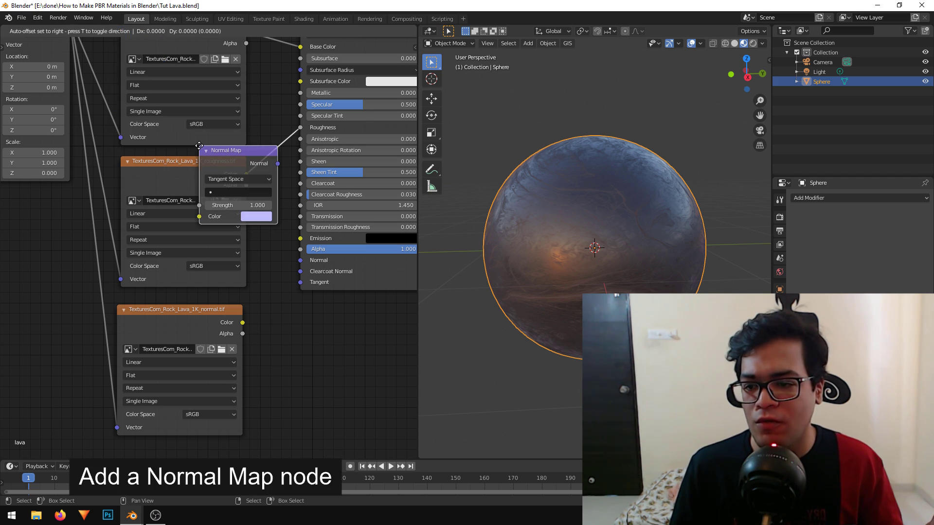
pyautogui.click(267, 311)
pyautogui.moveTo(246, 280); pyautogui.dragTo(225, 214, button='middle')
# Connect the normal texture's Color output to the Normal Map's Color input and set the texture's colour space to Non-Color
pyautogui.moveTo(222, 256); pyautogui.dragTo(238, 178)
pyautogui.moveTo(248, 315); pyautogui.dragTo(248, 315)
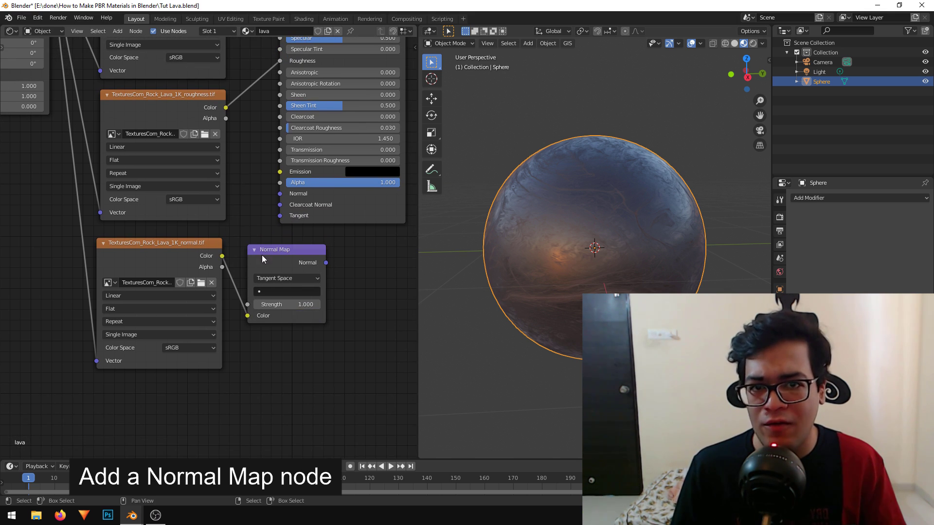
pyautogui.click(261, 265)
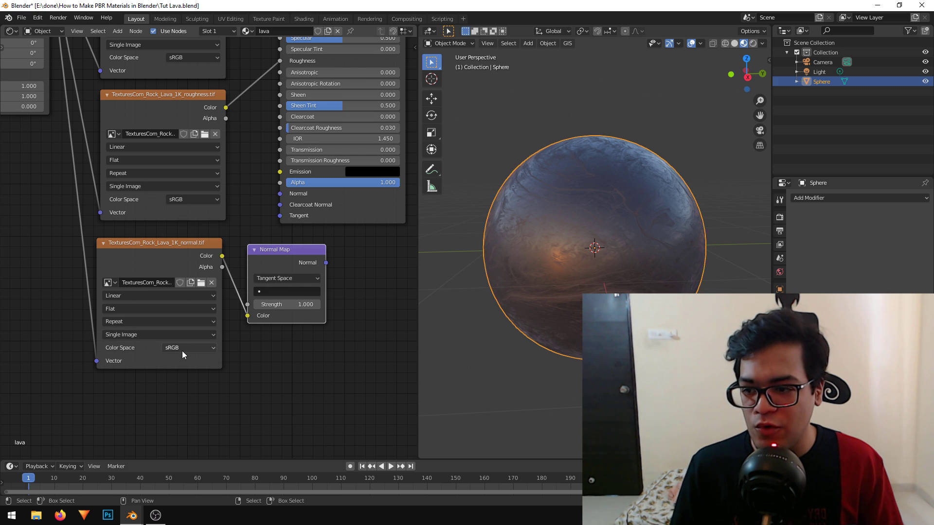
pyautogui.click(179, 349)
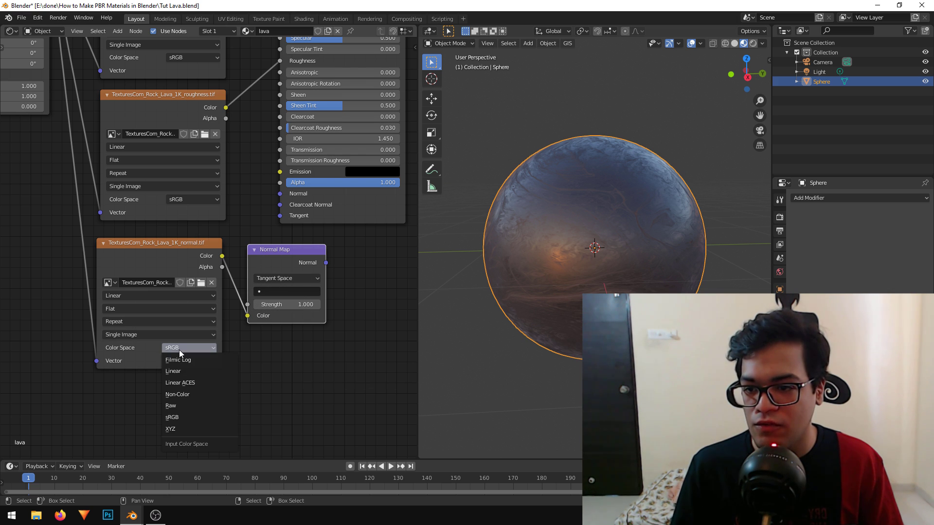
pyautogui.click(196, 395)
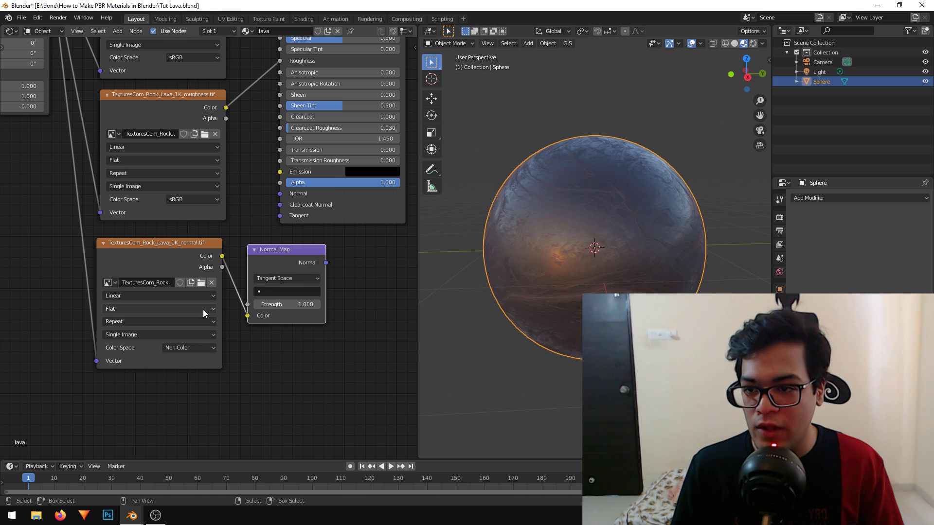
pyautogui.moveTo(243, 379); pyautogui.dragTo(228, 372, button='middle')
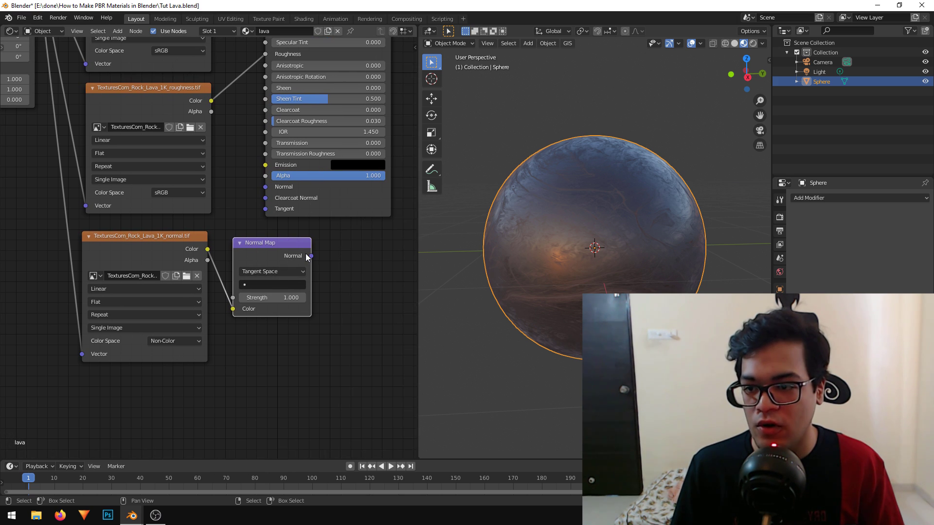
pyautogui.moveTo(311, 255); pyautogui.dragTo(230, 226)
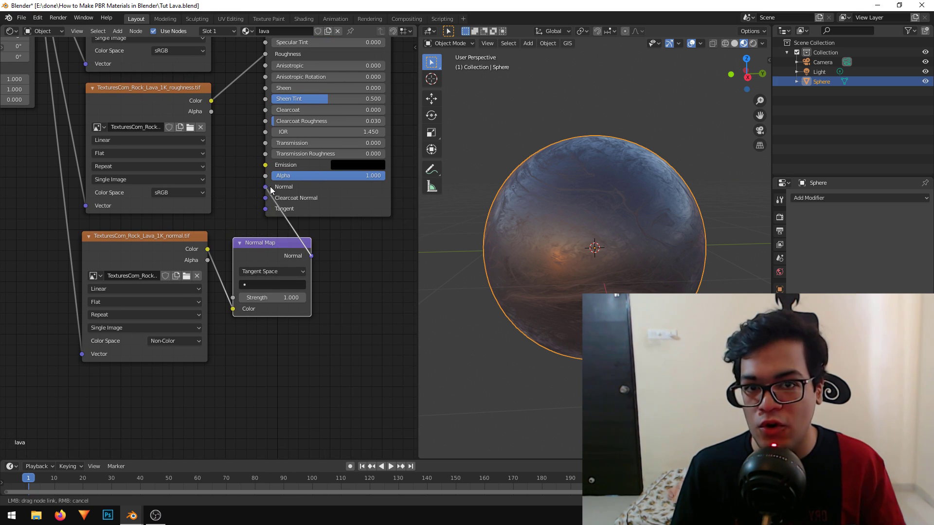
pyautogui.moveTo(360, 306); pyautogui.dragTo(359, 307)
# Duplicate the normal texture node, place the copy below it and connect the Mapping's Vector output to the copy
pyautogui.scroll(-2, 374, 355)
pyautogui.moveTo(375, 355); pyautogui.dragTo(374, 339, button='middle')
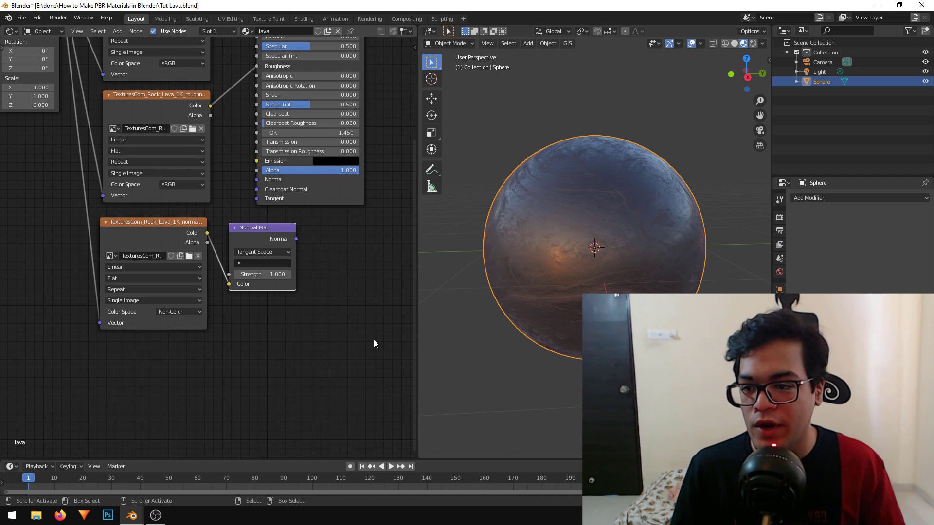
pyautogui.click(174, 228)
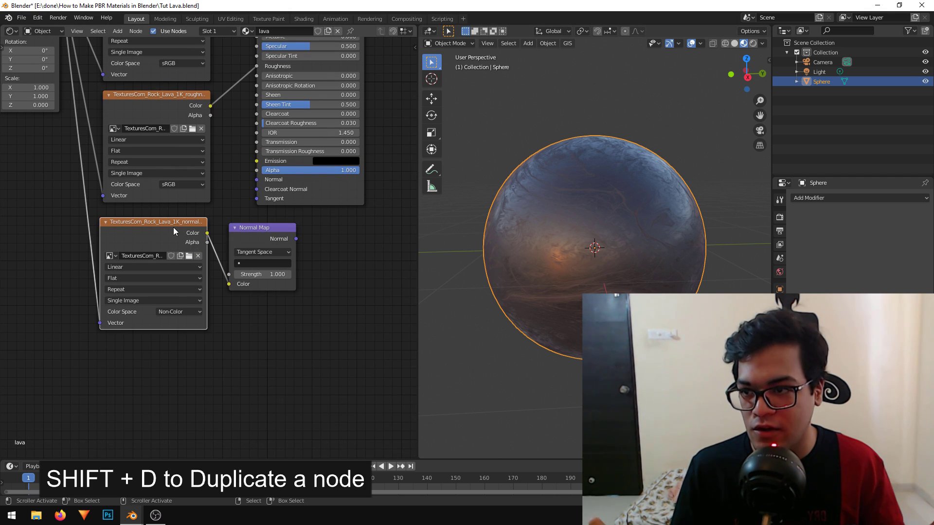
pyautogui.hotkey('shift', 'd')
pyautogui.click(168, 355)
pyautogui.scroll(-2, 93, 94)
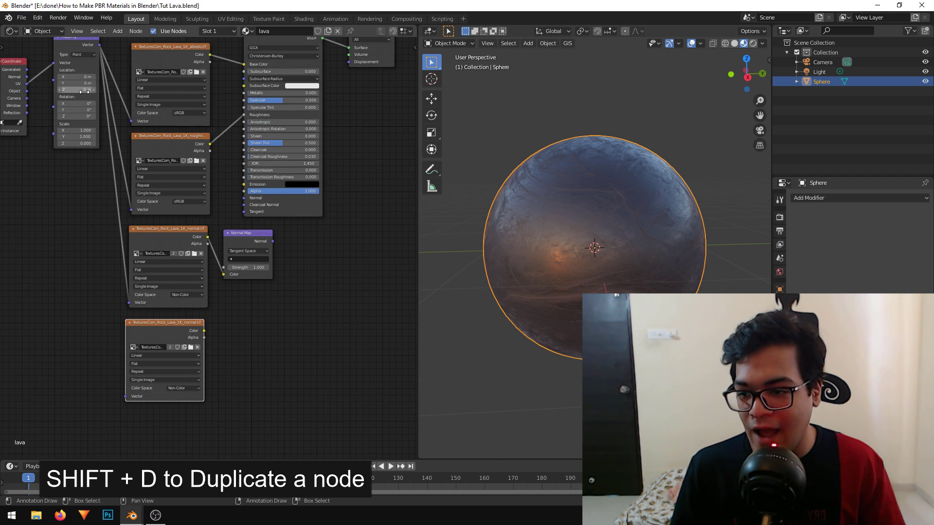
pyautogui.moveTo(99, 45); pyautogui.dragTo(126, 396)
# Load TexturesCom_Rock_Lava_1K_height.tif into the lowest texture node
pyautogui.scroll(3, 207, 406)
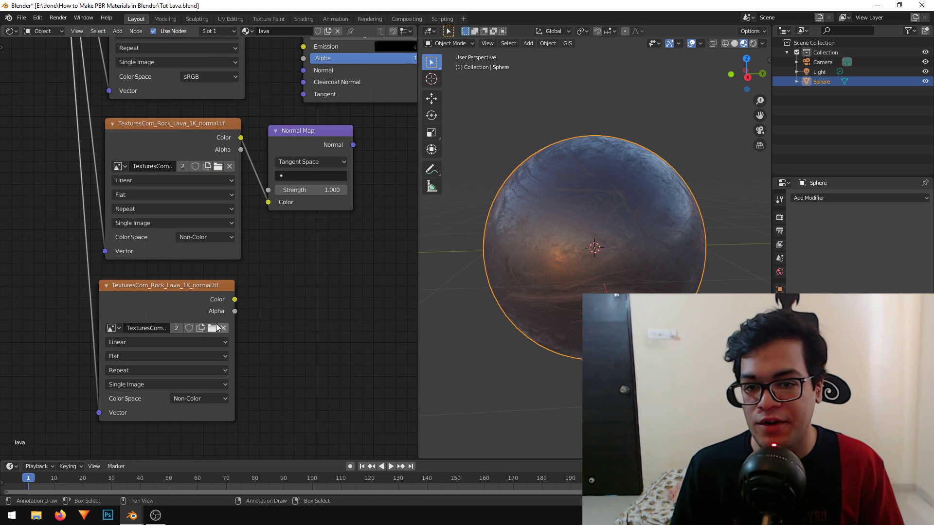
pyautogui.click(212, 328)
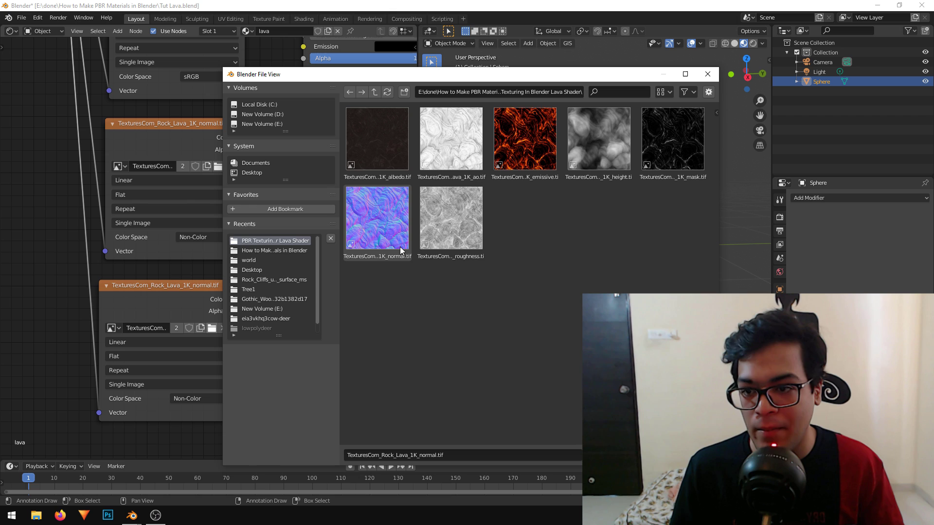
pyautogui.doubleClick(588, 148)
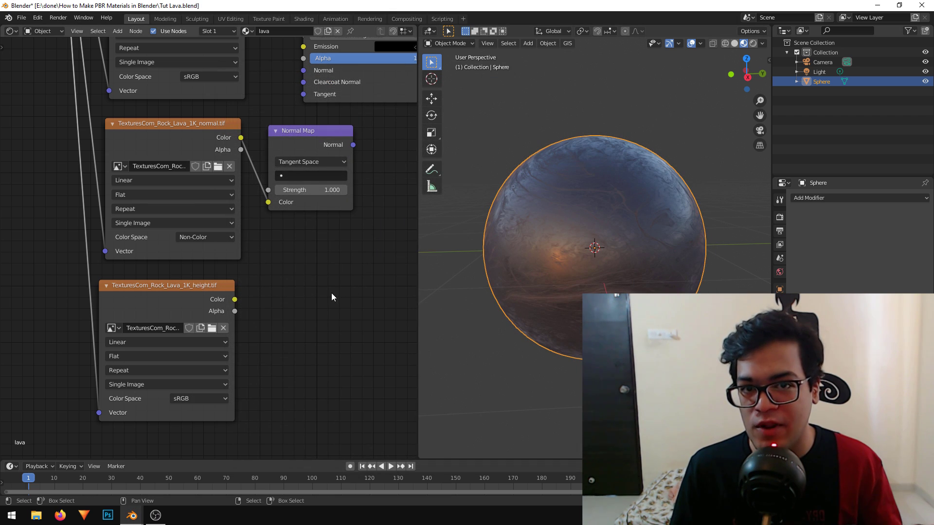
# Move the Normal Map node slightly lower and align the height texture node under the normal texture node
pyautogui.scroll(1, 331, 293)
pyautogui.moveTo(320, 291); pyautogui.dragTo(306, 343, button='middle')
pyautogui.scroll(-1, 301, 264)
pyautogui.moveTo(332, 248); pyautogui.dragTo(284, 255, button='middle')
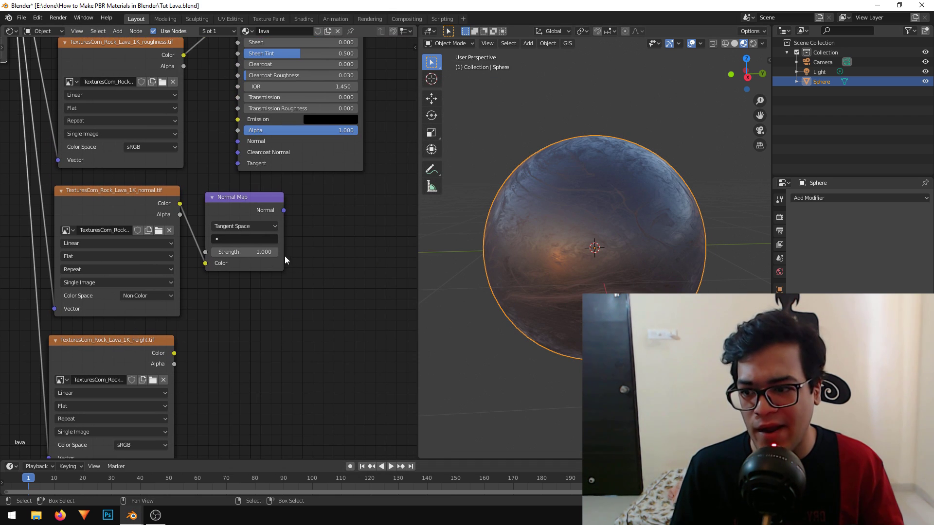
pyautogui.click(239, 199)
pyautogui.moveTo(239, 199); pyautogui.dragTo(238, 216)
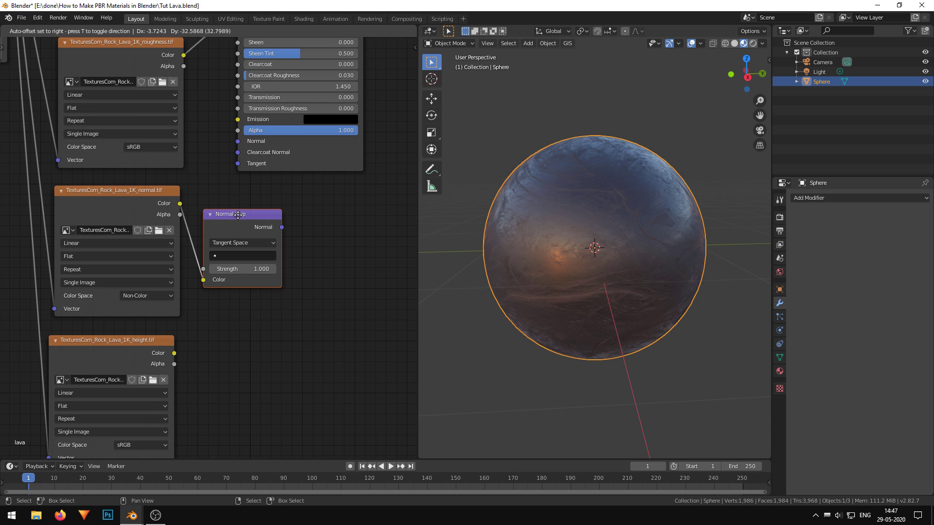
pyautogui.click(100, 215)
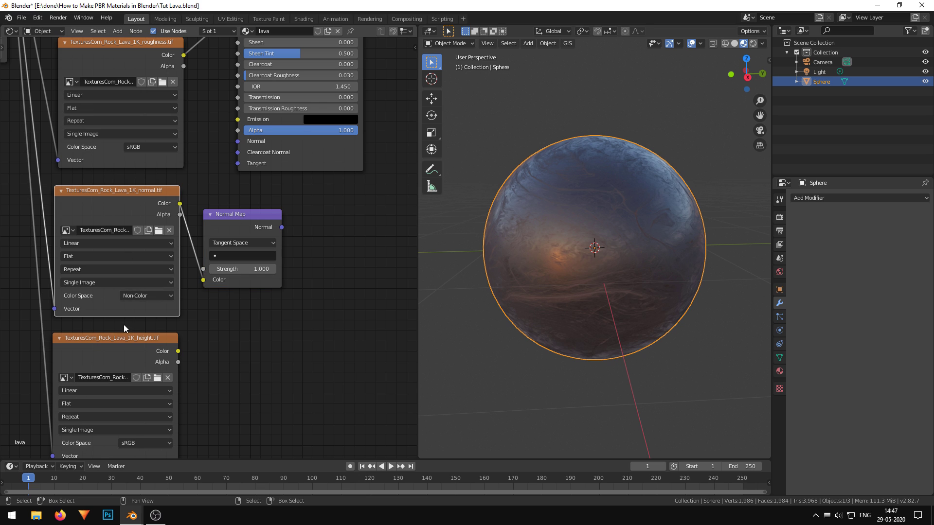
pyautogui.click(122, 339)
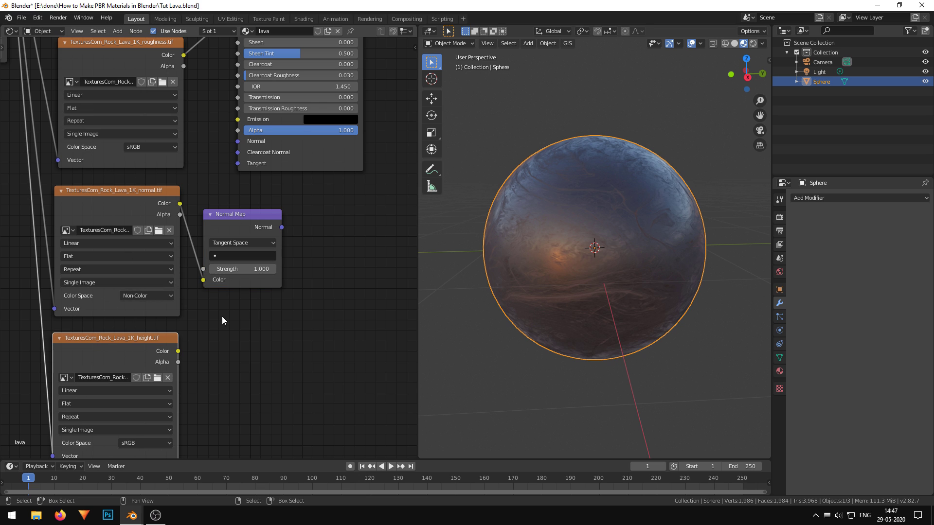
# Add a Bump node beside the Normal Map and connect the height texture's Color output to its Height input
pyautogui.click(118, 31)
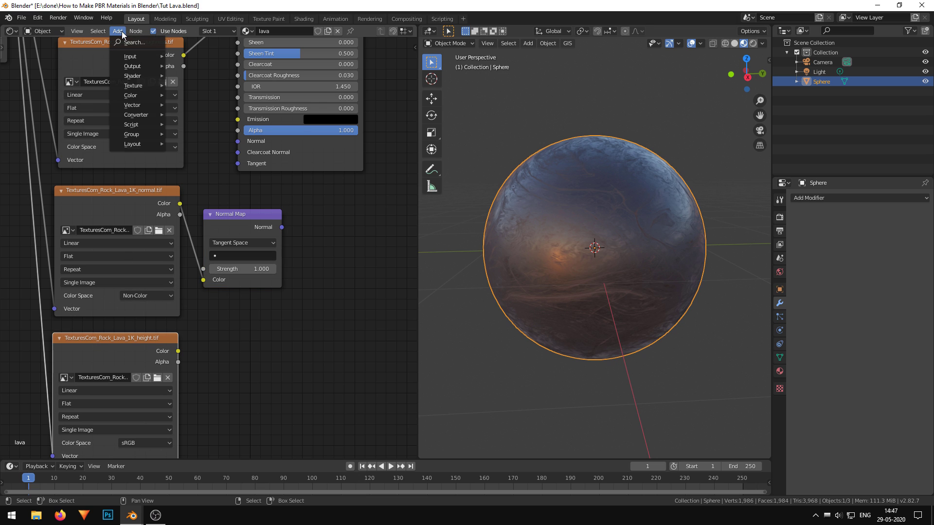
pyautogui.moveTo(136, 106)
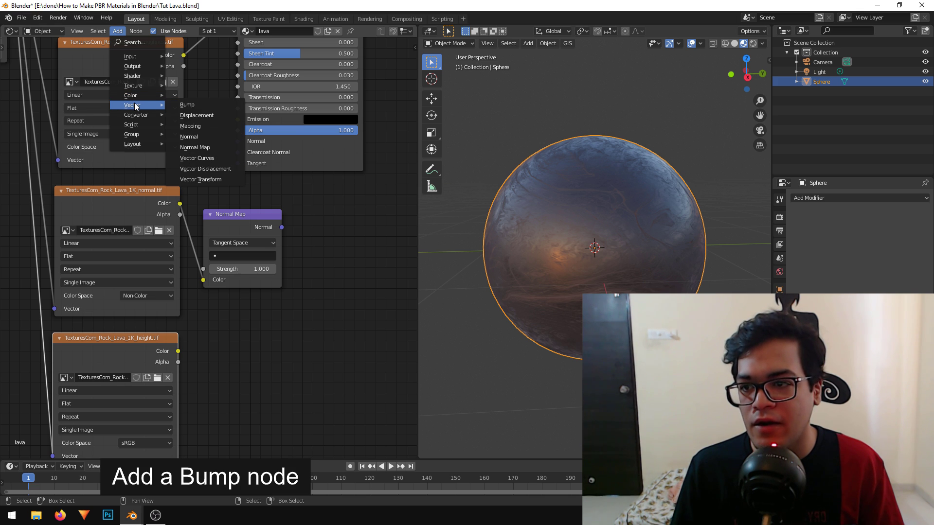
pyautogui.click(187, 104)
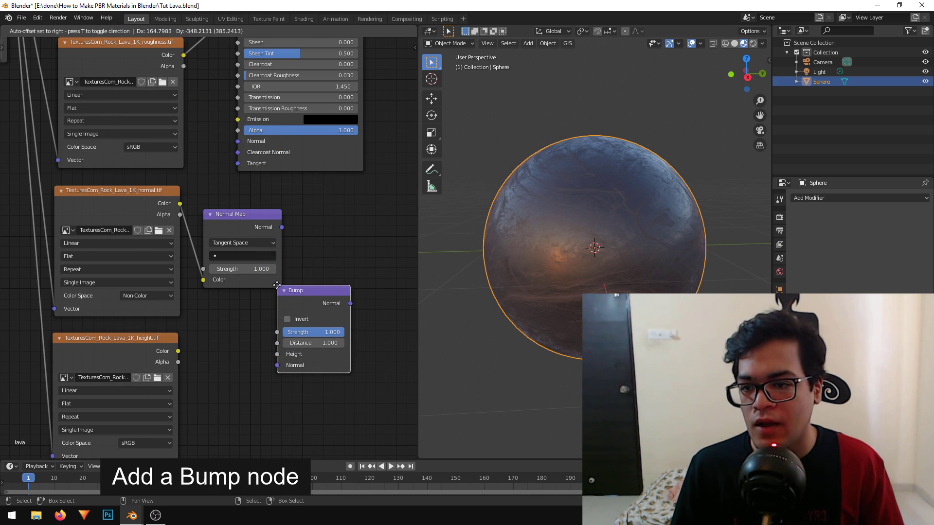
pyautogui.moveTo(243, 175); pyautogui.dragTo(244, 178, button='middle')
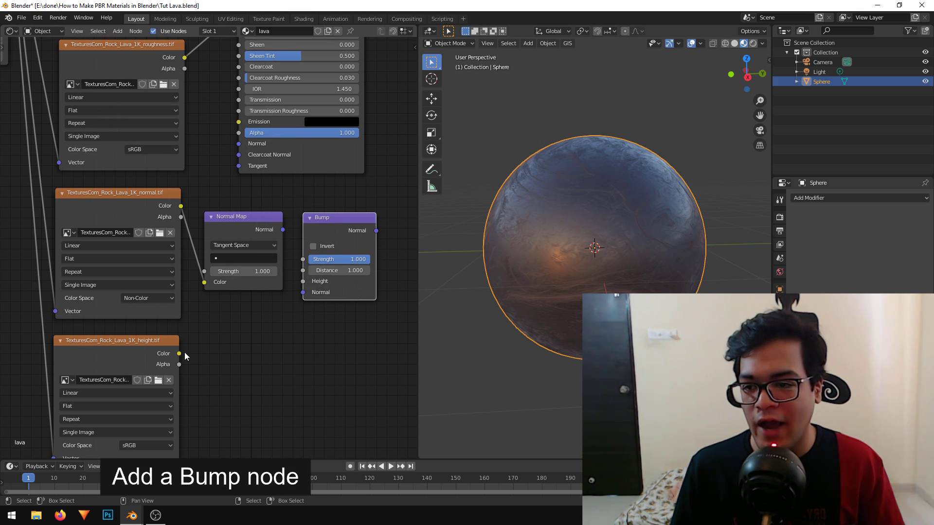
pyautogui.moveTo(180, 353); pyautogui.dragTo(303, 281)
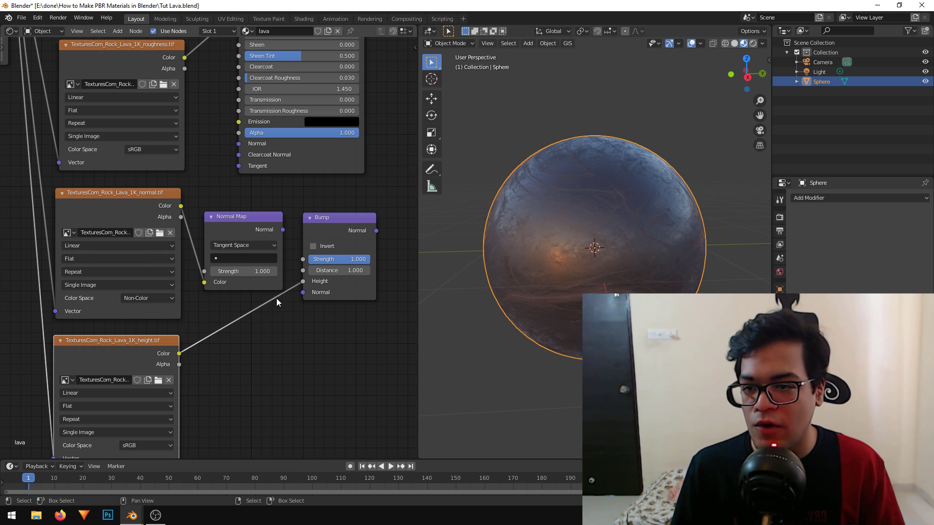
# Connect the Normal Map's Normal output to the Bump's Normal input, and the Bump's Normal output to the Principled BSDF's Normal input
pyautogui.click(329, 217)
pyautogui.moveTo(242, 221); pyautogui.dragTo(303, 295)
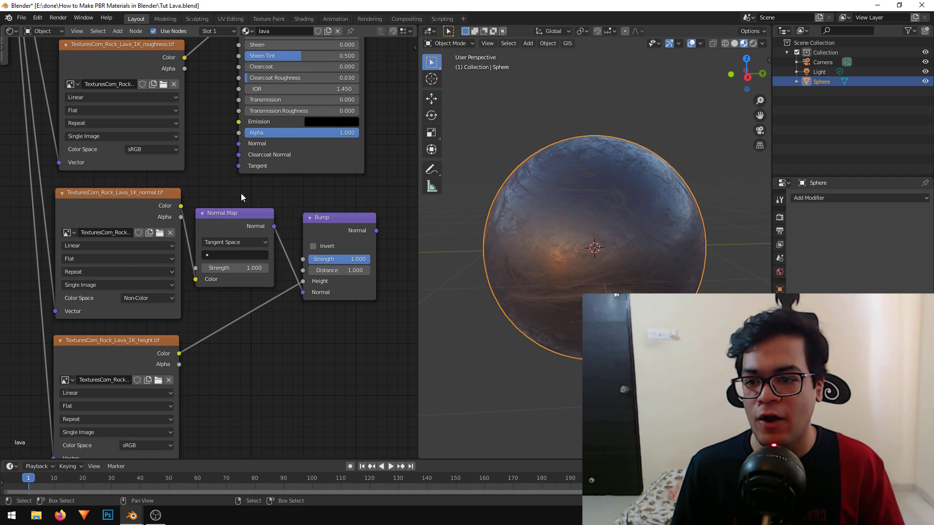
pyautogui.moveTo(332, 218)
pyautogui.mouseDown()
pyautogui.moveTo(317, 211)
pyautogui.moveTo(380, 186)
pyautogui.moveTo(158, 162)
pyautogui.moveTo(242, 147)
pyautogui.mouseUp()
pyautogui.scroll(-5, 214, 118)
pyautogui.moveTo(215, 113)
pyautogui.mouseDown(button='middle')
pyautogui.moveTo(209, 223)
pyautogui.moveTo(238, 171)
pyautogui.mouseUp(button='middle')
pyautogui.scroll(-5, 214, 117)
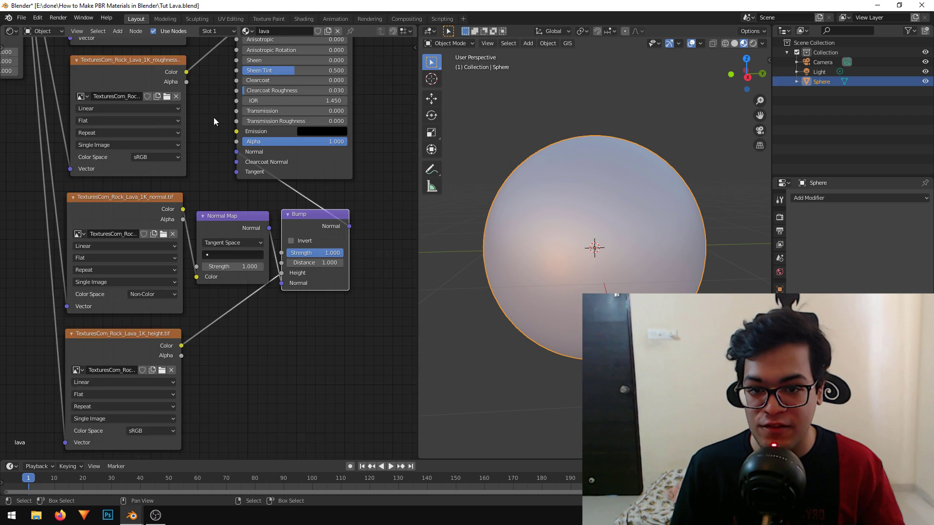
pyautogui.moveTo(215, 113); pyautogui.dragTo(238, 172, button='middle')
# Rearrange the bump branch with the normal texture beside the height texture, the Normal Map below them and the Bump following them
pyautogui.moveTo(187, 286); pyautogui.dragTo(153, 286)
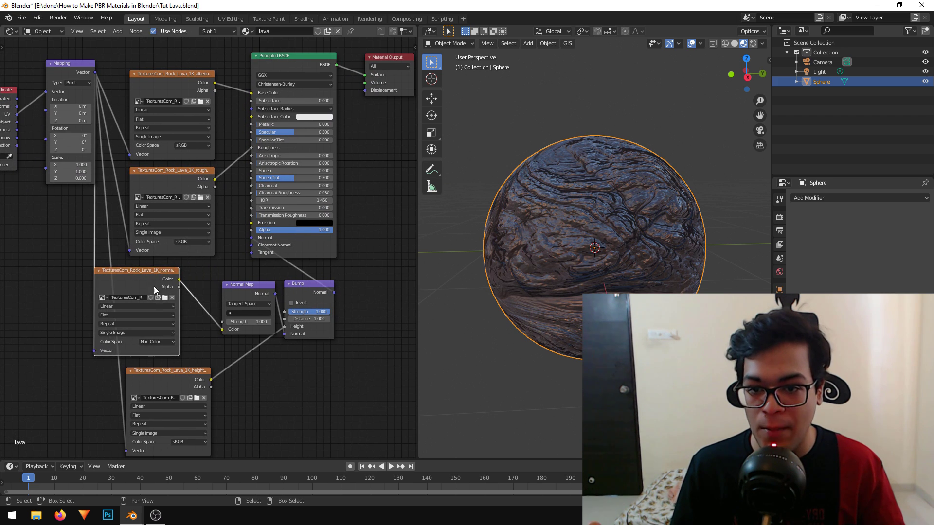
pyautogui.moveTo(175, 375); pyautogui.dragTo(166, 276)
pyautogui.scroll(5, 219, 287)
pyautogui.moveTo(266, 298); pyautogui.dragTo(254, 300)
pyautogui.moveTo(340, 300); pyautogui.dragTo(339, 297)
pyautogui.scroll(-6, 292, 292)
pyautogui.moveTo(226, 286); pyautogui.dragTo(137, 392)
# Move the Principled BSDF and Material Output nodes farther from the texture nodes to make room for the Bump node
pyautogui.moveTo(234, 265); pyautogui.dragTo(226, 303, button='middle')
pyautogui.moveTo(276, 118); pyautogui.dragTo(362, 166)
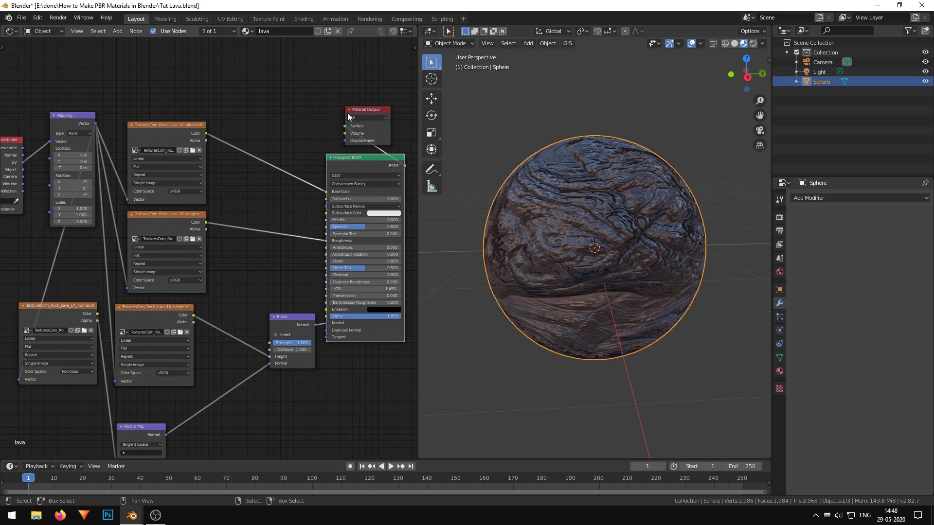
pyautogui.moveTo(348, 114); pyautogui.dragTo(436, 154)
# Examine the rock surface relief on the sphere up close and from another angle
pyautogui.scroll(-4, 141, 194)
pyautogui.moveTo(141, 195); pyautogui.dragTo(97, 187, button='middle')
pyautogui.scroll(2, 582, 282)
pyautogui.moveTo(582, 282); pyautogui.dragTo(483, 277, button='middle')
pyautogui.scroll(8, 204, 279)
pyautogui.moveTo(236, 333)
pyautogui.mouseDown()
pyautogui.moveTo(178, 334)
pyautogui.moveTo(237, 334)
pyautogui.mouseUp()
pyautogui.scroll(-3, 584, 258)
pyautogui.moveTo(560, 252)
pyautogui.mouseDown(button='middle')
pyautogui.moveTo(612, 267)
pyautogui.moveTo(568, 244)
pyautogui.mouseUp(button='middle')
pyautogui.scroll(-1, 331, 210)
pyautogui.scroll(-4, 209, 180)
# Move the Material Output farther from the Principled BSDF and insert a Mix Shader on the link between them
pyautogui.moveTo(173, 178); pyautogui.dragTo(197, 238, button='middle')
pyautogui.scroll(-5, 218, 177)
pyautogui.scroll(3, 206, 139)
pyautogui.moveTo(205, 139); pyautogui.dragTo(44, 213, button='middle')
pyautogui.moveTo(310, 184); pyautogui.dragTo(362, 184)
pyautogui.hotkey('shift', 'a')
pyautogui.click(118, 32)
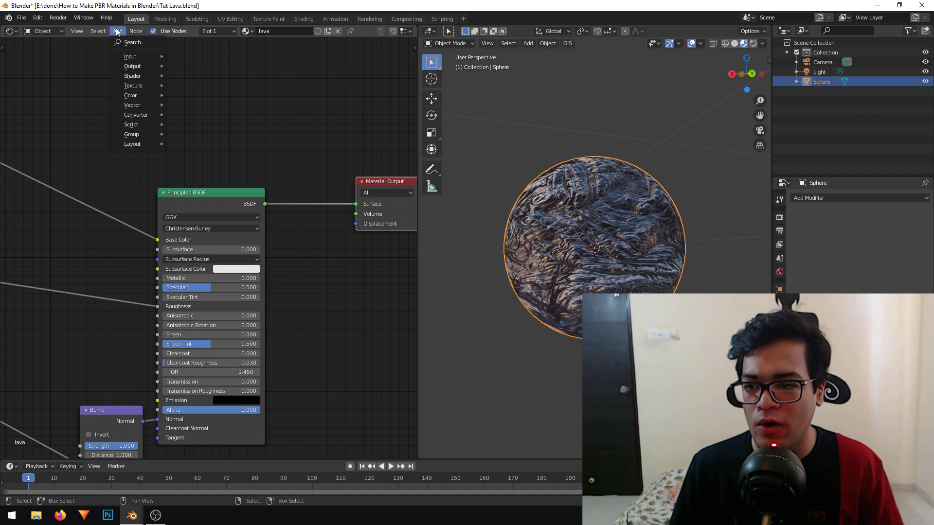
pyautogui.moveTo(147, 76)
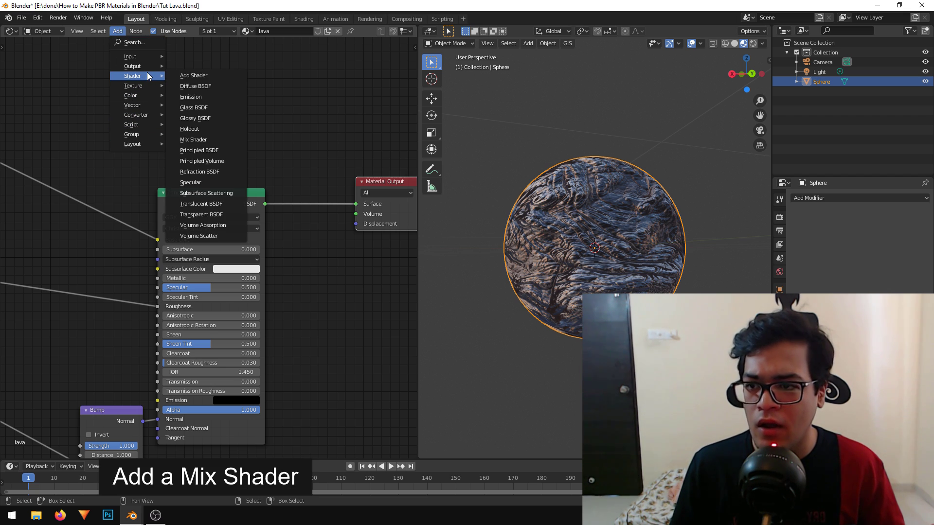
pyautogui.click(194, 140)
pyautogui.click(304, 183)
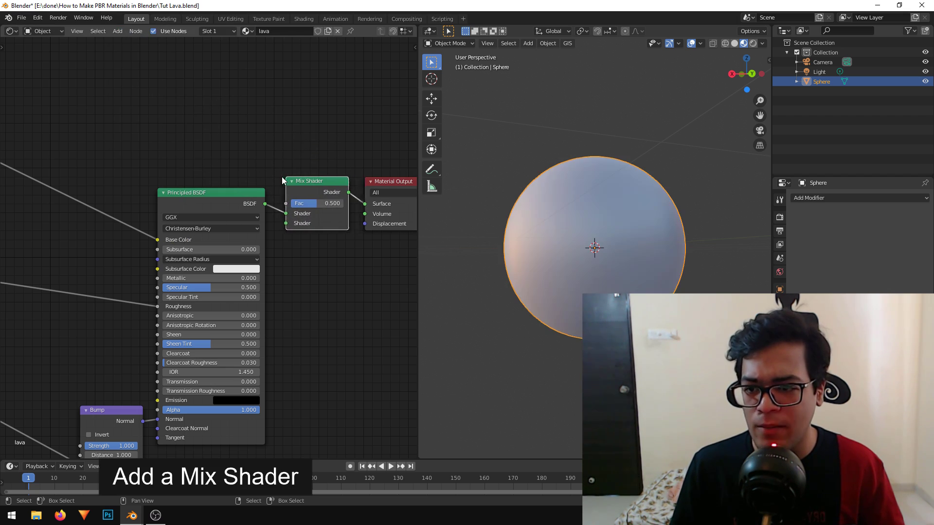
pyautogui.moveTo(287, 262); pyautogui.dragTo(250, 245, button='middle')
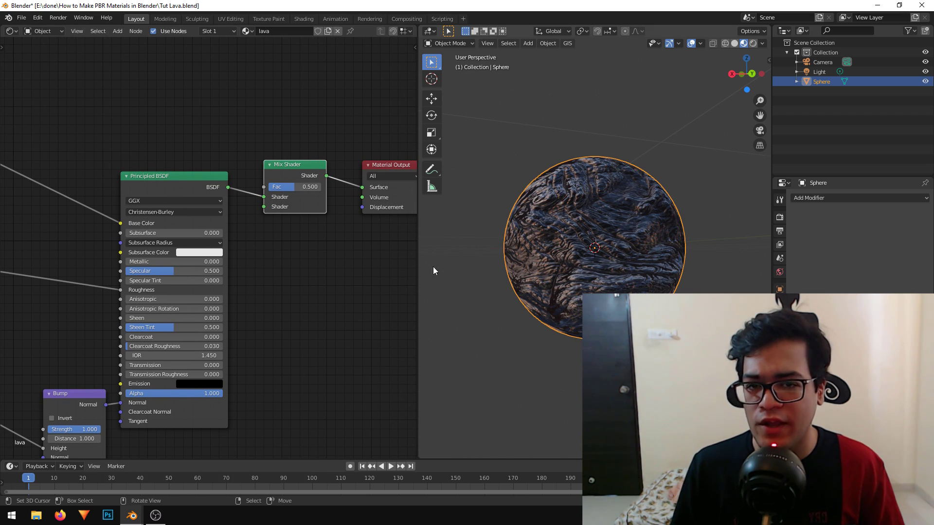
# Add an Emission shader below the Mix Shader and connect it to the Mix Shader's second Shader input
pyautogui.click(118, 30)
pyautogui.moveTo(141, 76)
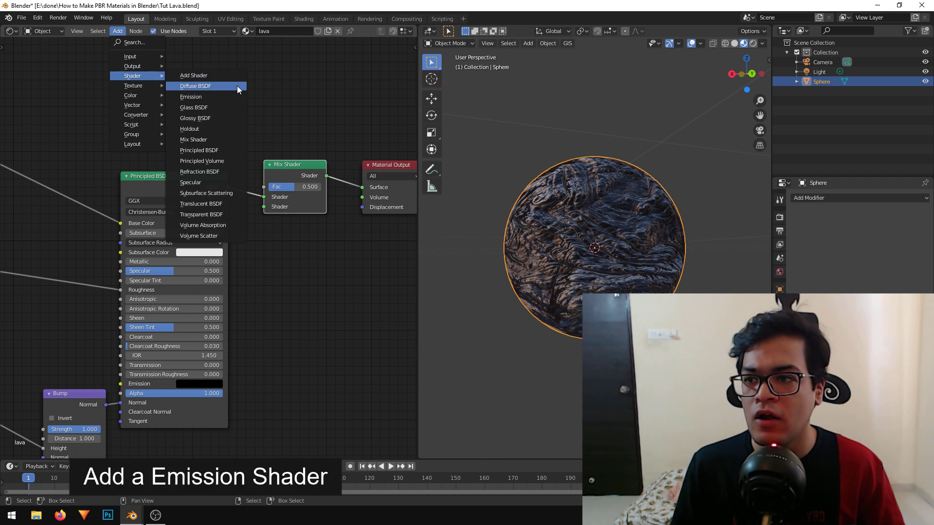
pyautogui.click(220, 97)
pyautogui.click(312, 259)
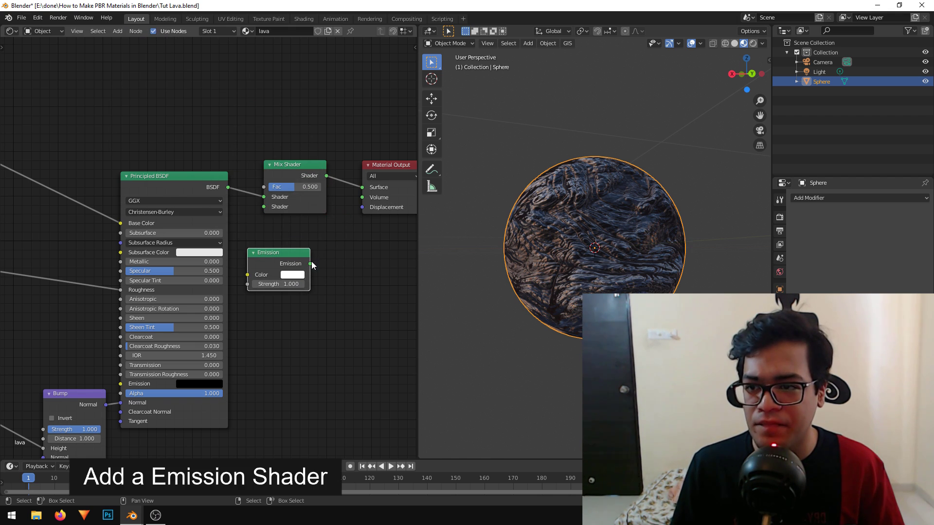
pyautogui.moveTo(311, 264); pyautogui.dragTo(267, 204)
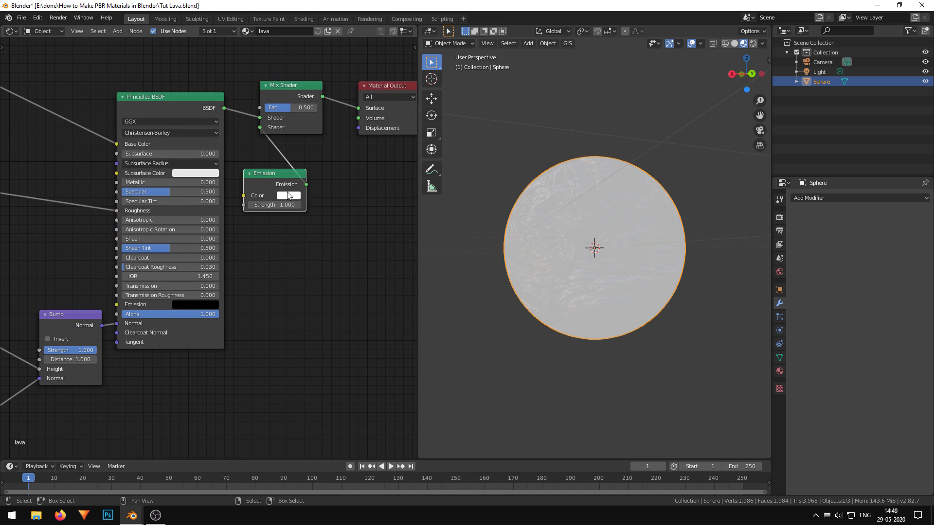
# Set the Emission shader's colour to light green
pyautogui.click(289, 195)
pyautogui.moveTo(315, 122); pyautogui.dragTo(307, 101)
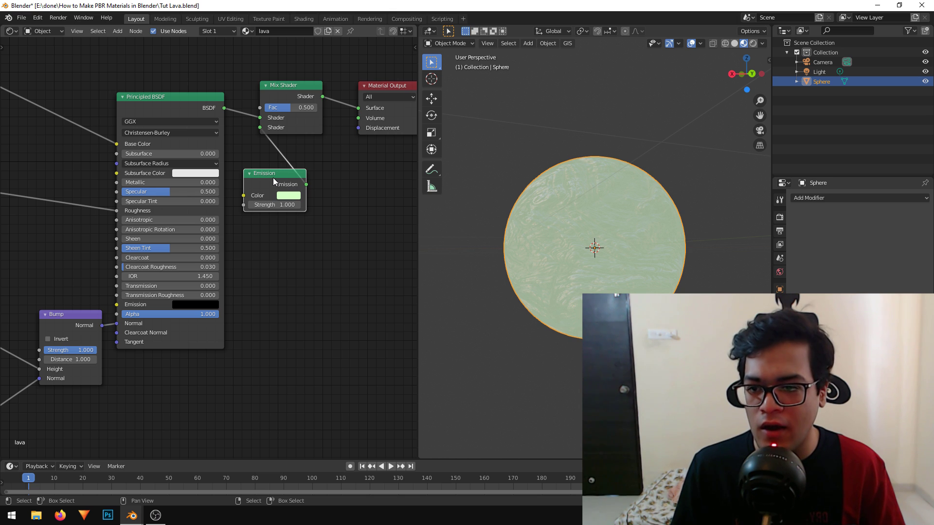
# Reposition the Emission node, then duplicate the albedo texture node and place the copy below it
pyautogui.moveTo(274, 182)
pyautogui.mouseDown()
pyautogui.moveTo(334, 199)
pyautogui.moveTo(261, 204)
pyautogui.moveTo(273, 196)
pyautogui.mouseUp()
pyautogui.scroll(-5, 264, 183)
pyautogui.moveTo(265, 183); pyautogui.dragTo(327, 183, button='middle')
pyautogui.moveTo(74, 116); pyautogui.dragTo(111, 88)
pyautogui.hotkey('shift', 'd')
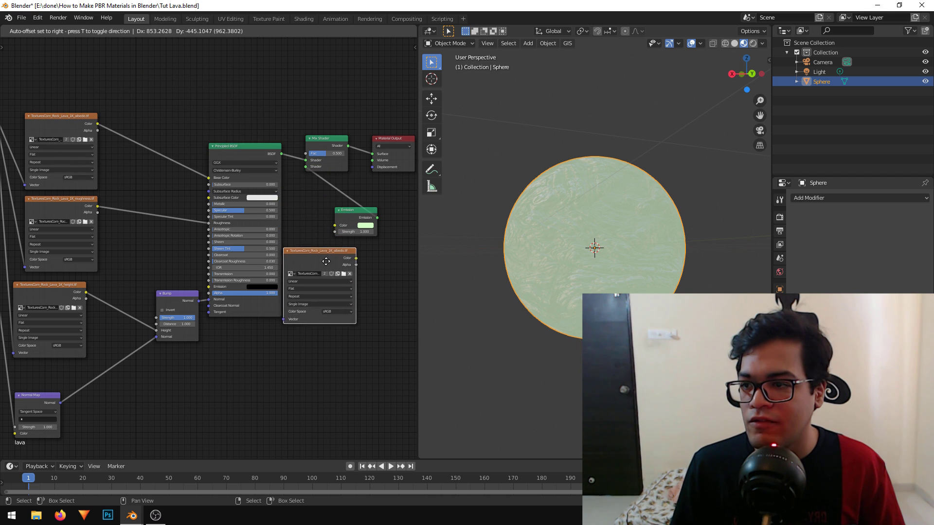
pyautogui.click(326, 253)
pyautogui.scroll(2, 326, 253)
pyautogui.moveTo(326, 253); pyautogui.dragTo(215, 224, button='middle')
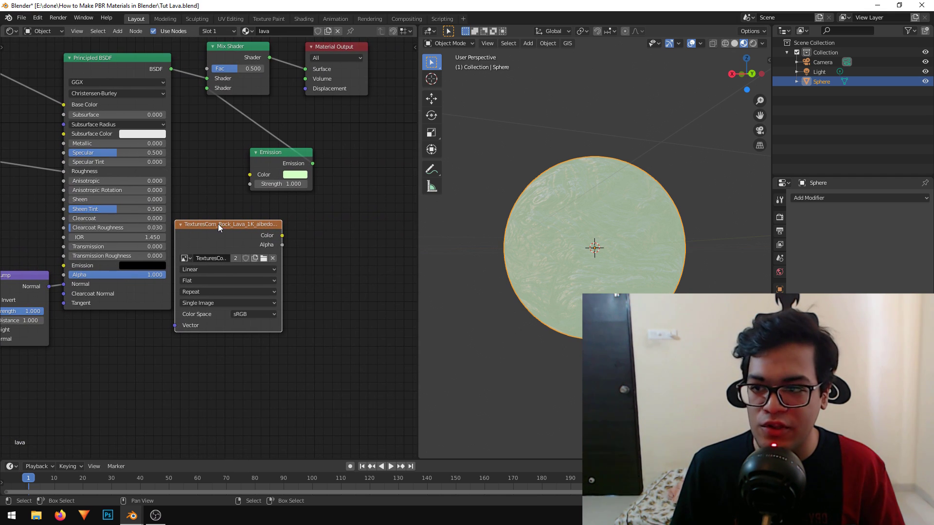
pyautogui.moveTo(218, 224); pyautogui.dragTo(232, 222)
# Connect the Mapping node's Vector output to the duplicated albedo texture's Vector input
pyautogui.scroll(-2, 178, 162)
pyautogui.moveTo(187, 159); pyautogui.dragTo(314, 149, button='middle')
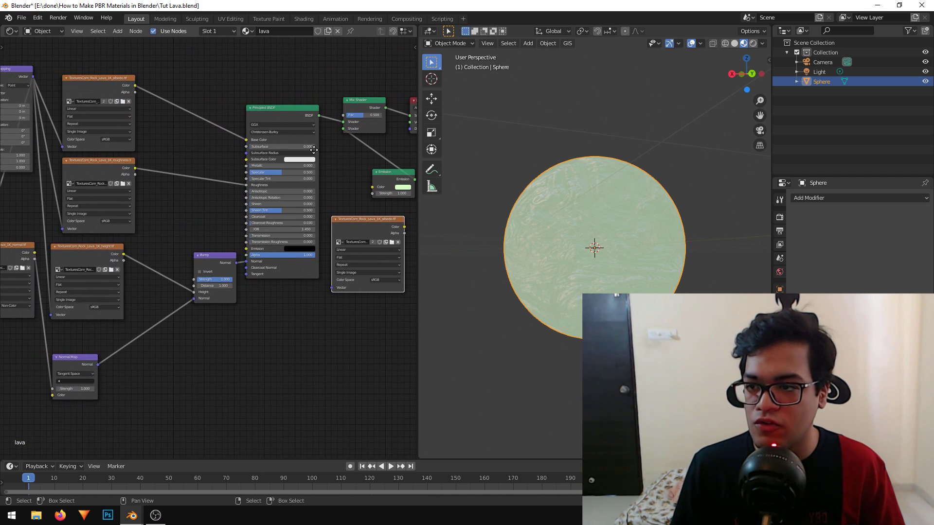
pyautogui.scroll(-2, 314, 150)
pyautogui.moveTo(87, 127); pyautogui.dragTo(322, 275)
pyautogui.scroll(2, 336, 214)
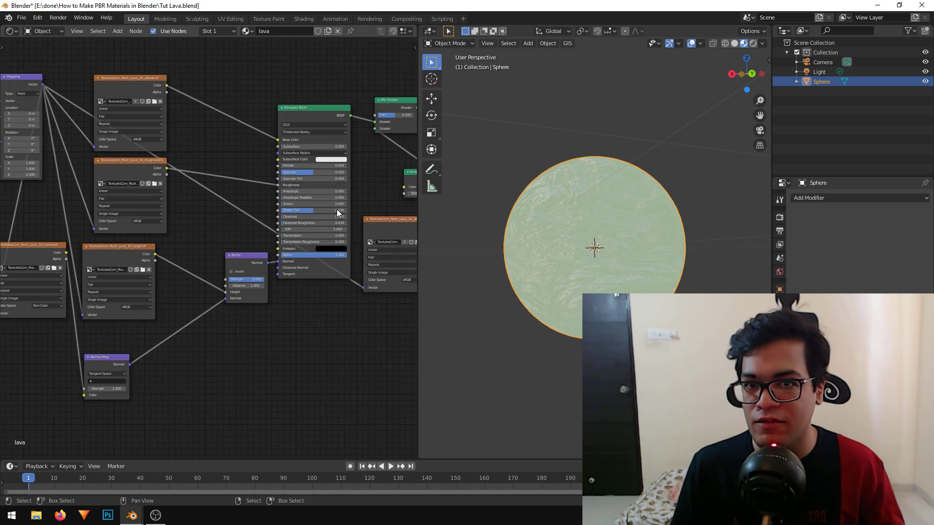
# Connect the duplicated texture's Color output to the Emission shader's Color input
pyautogui.scroll(3, 337, 210)
pyautogui.moveTo(395, 205); pyautogui.dragTo(125, 194, button='middle')
pyautogui.scroll(4, 178, 160)
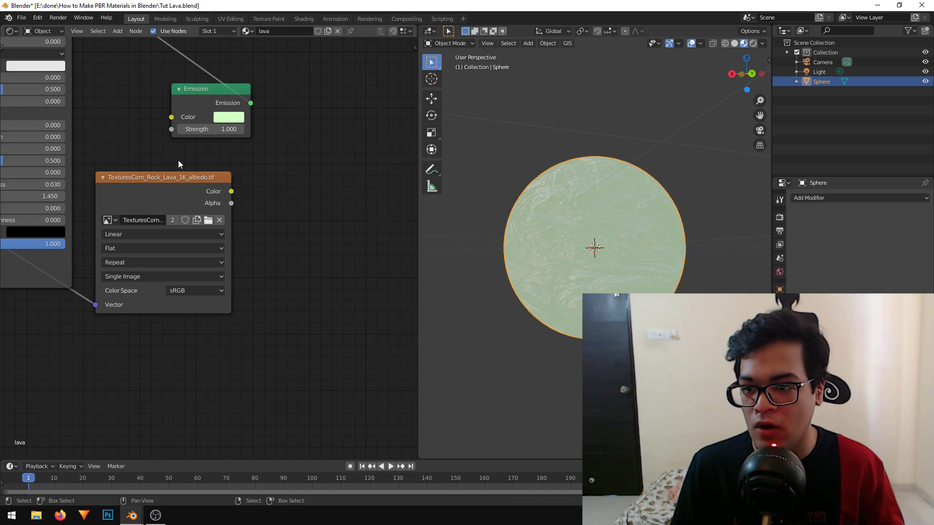
pyautogui.scroll(1, 179, 161)
pyautogui.moveTo(178, 161); pyautogui.dragTo(261, 282, button='middle')
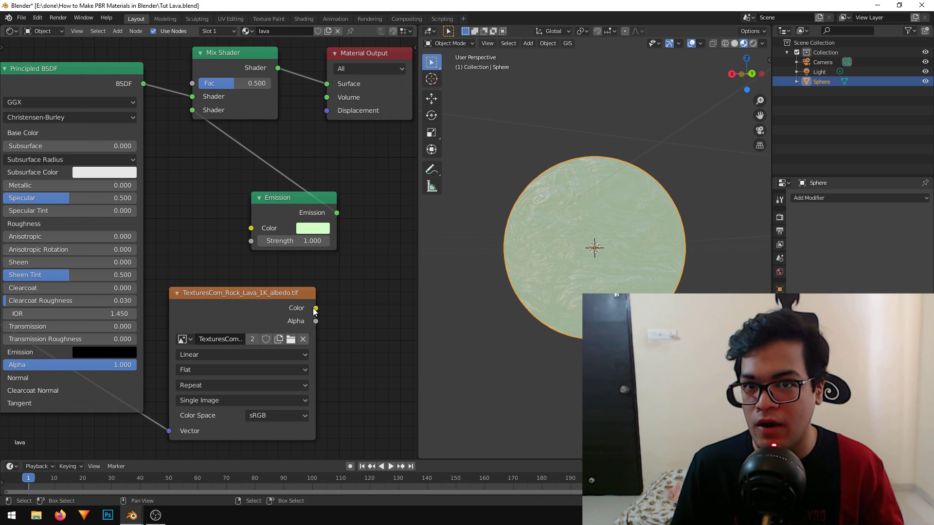
pyautogui.moveTo(316, 308); pyautogui.dragTo(252, 235)
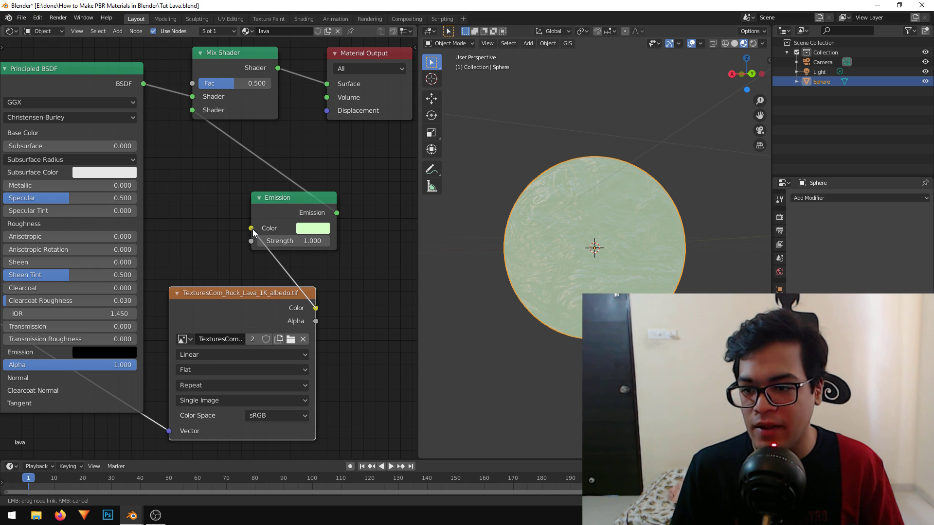
pyautogui.moveTo(253, 232); pyautogui.dragTo(252, 229)
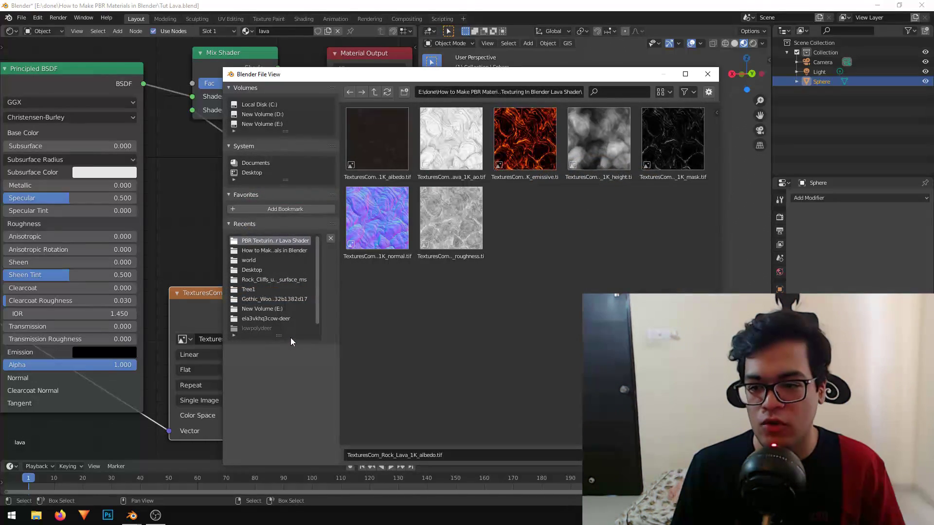
# Load TexturesCom_Rock_Lava_1K_emissive.tif into the duplicated texture node and inspect the glowing sphere
pyautogui.click(540, 158)
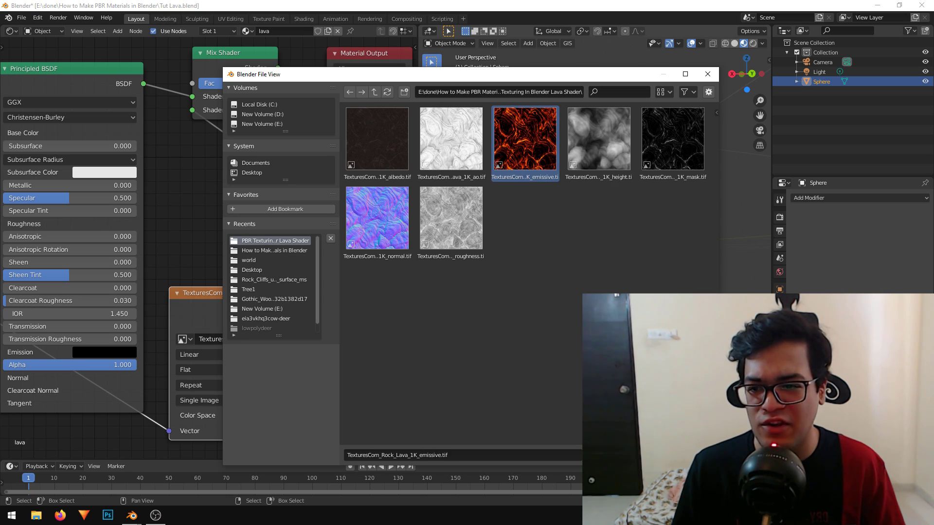
pyautogui.click(618, 456)
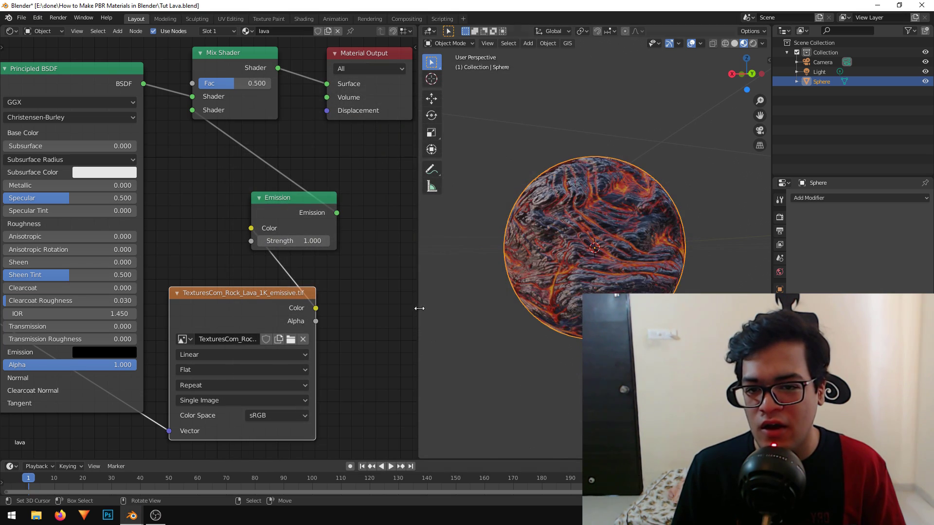
pyautogui.scroll(4, 603, 189)
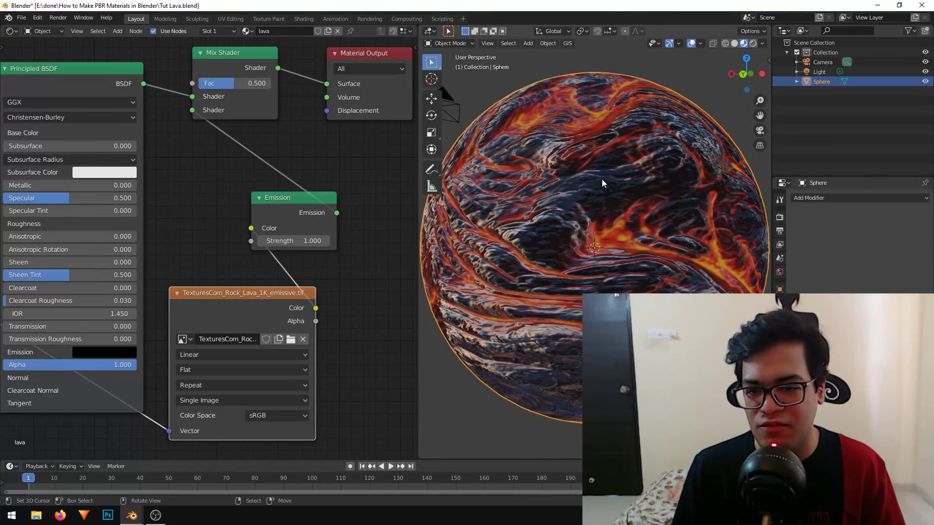
pyautogui.scroll(-4, 640, 188)
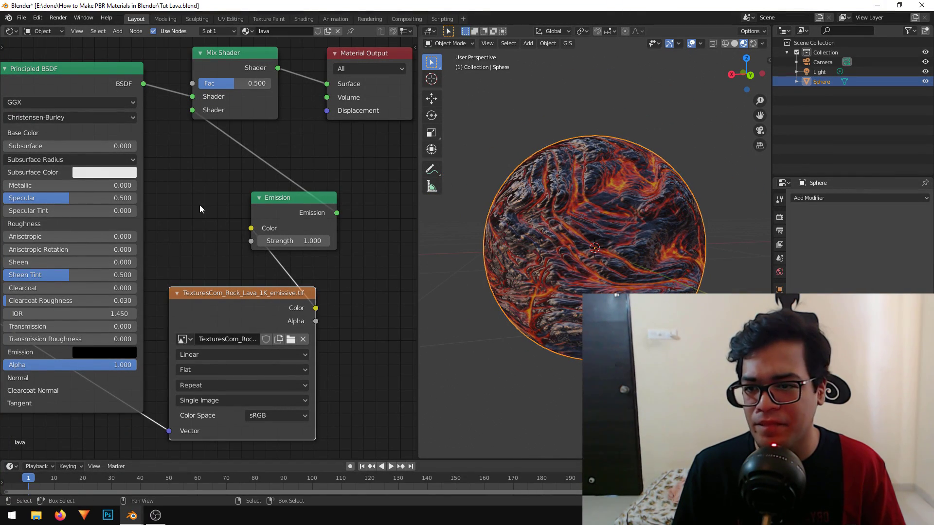
# Set the Emission strength to 2.800 and move the Mix Shader slightly closer to the Material Output
pyautogui.scroll(-3, 200, 206)
pyautogui.moveTo(200, 201); pyautogui.dragTo(215, 252, button='middle')
pyautogui.scroll(1, 232, 209)
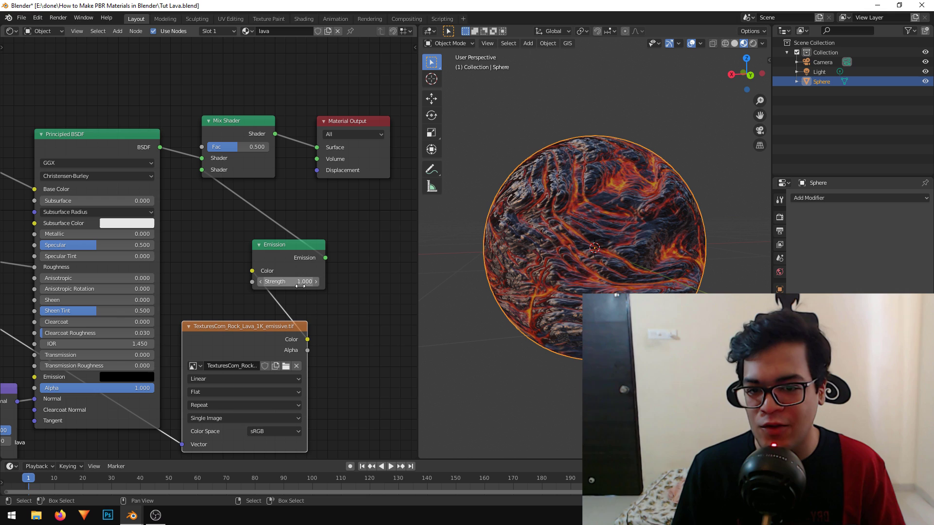
pyautogui.moveTo(300, 286)
pyautogui.mouseDown()
pyautogui.moveTo(340, 286)
pyautogui.moveTo(306, 285)
pyautogui.moveTo(316, 285)
pyautogui.mouseUp()
pyautogui.moveTo(316, 212); pyautogui.dragTo(350, 286, button='middle')
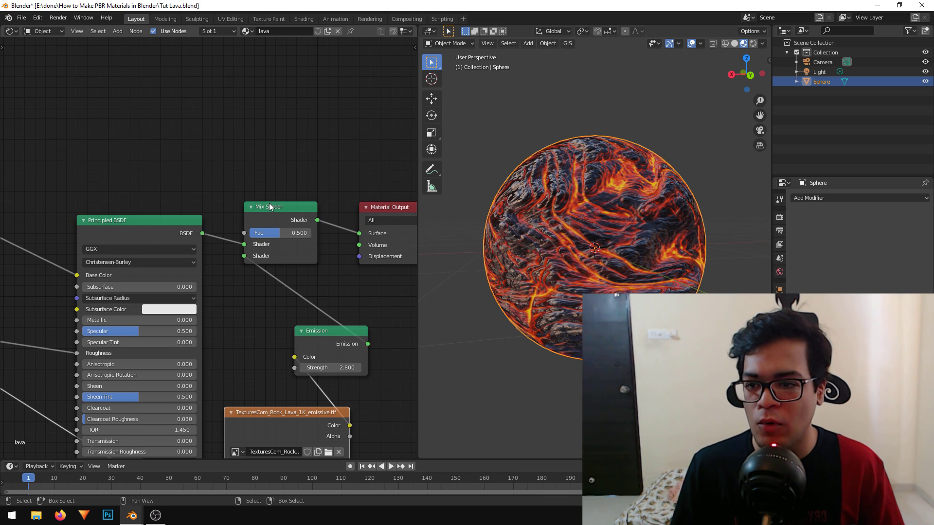
pyautogui.moveTo(271, 208); pyautogui.dragTo(287, 192)
# Duplicate the emissive texture node above the Principled BSDF and connect the Mapping's Vector output to the copy
pyautogui.scroll(-2, 272, 224)
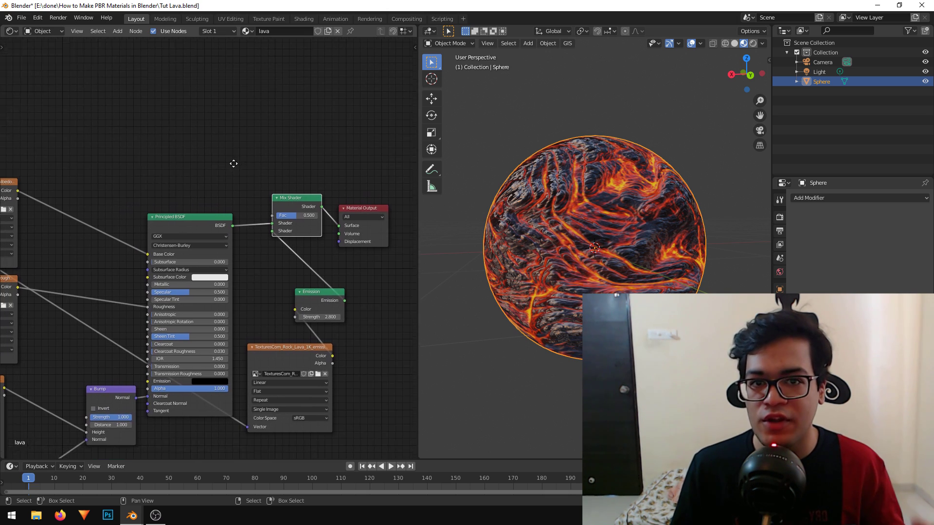
pyautogui.hotkey('shift', 'd')
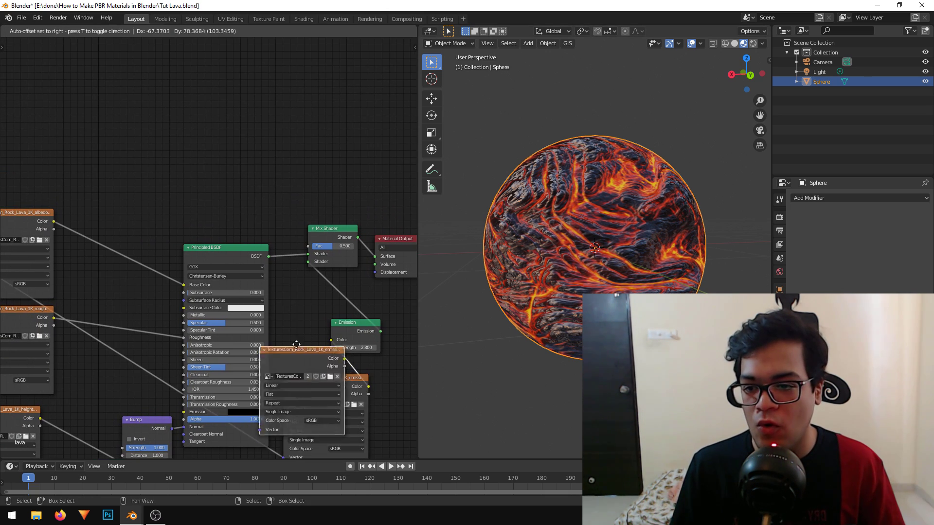
pyautogui.click(230, 144)
pyautogui.scroll(-2, 204, 149)
pyautogui.moveTo(173, 179); pyautogui.dragTo(198, 174, button='middle')
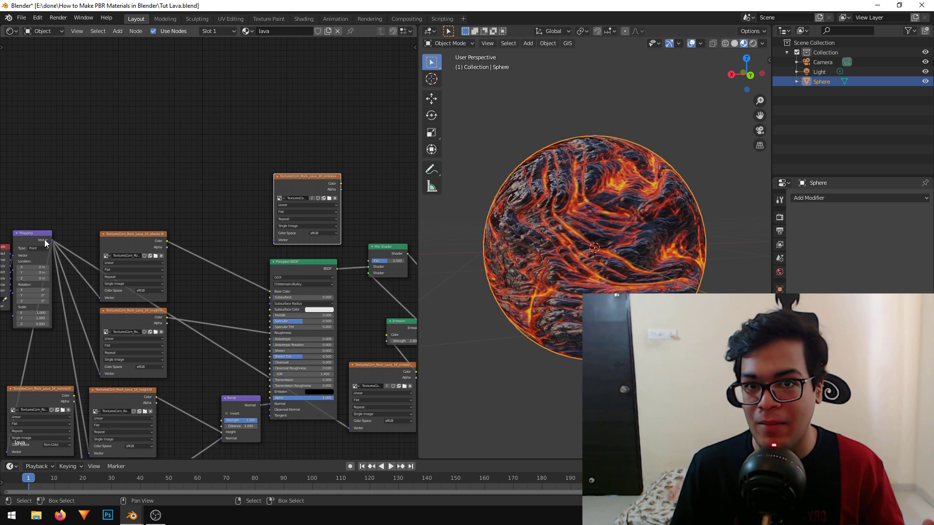
pyautogui.moveTo(53, 240); pyautogui.dragTo(272, 240)
pyautogui.moveTo(316, 241); pyautogui.dragTo(215, 247, button='middle')
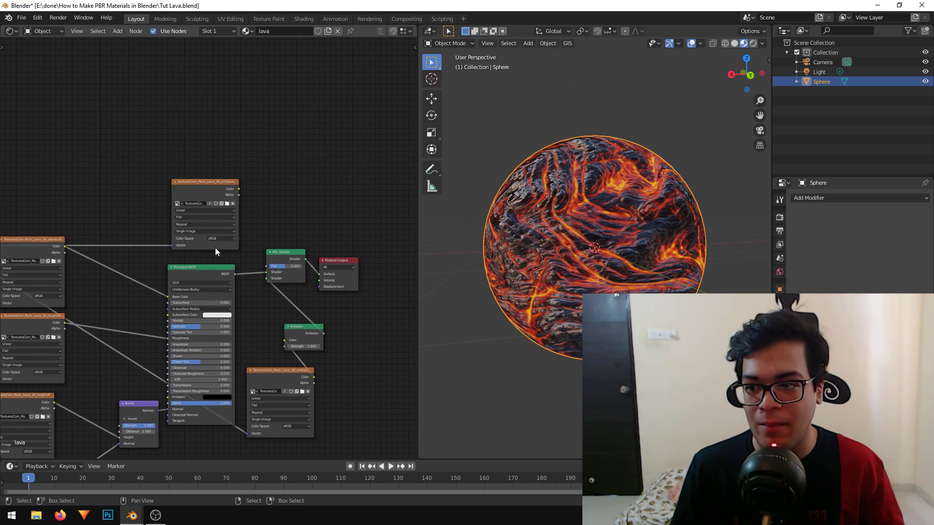
# Connect the Color output of the texture above the Principled BSDF to the Mix Shader's Fac input
pyautogui.scroll(7, 212, 248)
pyautogui.moveTo(323, 206); pyautogui.dragTo(291, 207, button='middle')
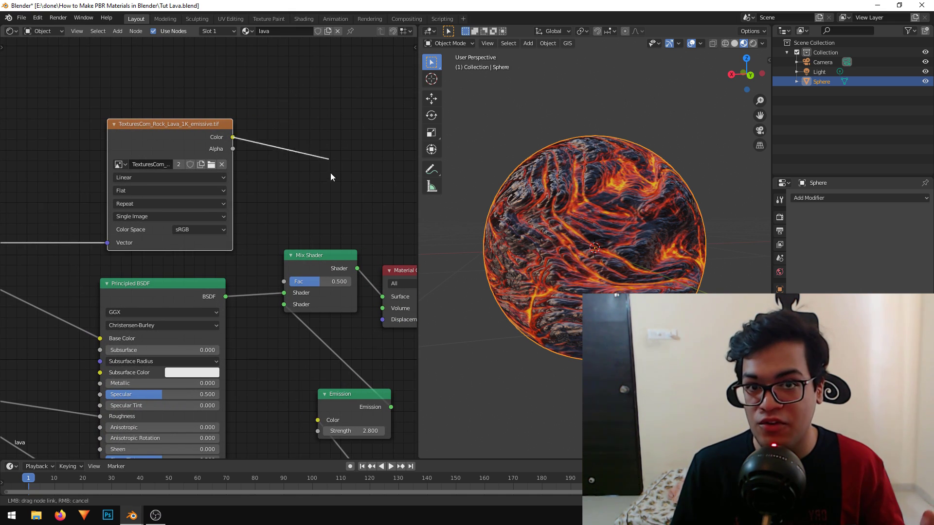
pyautogui.moveTo(294, 282); pyautogui.dragTo(294, 282)
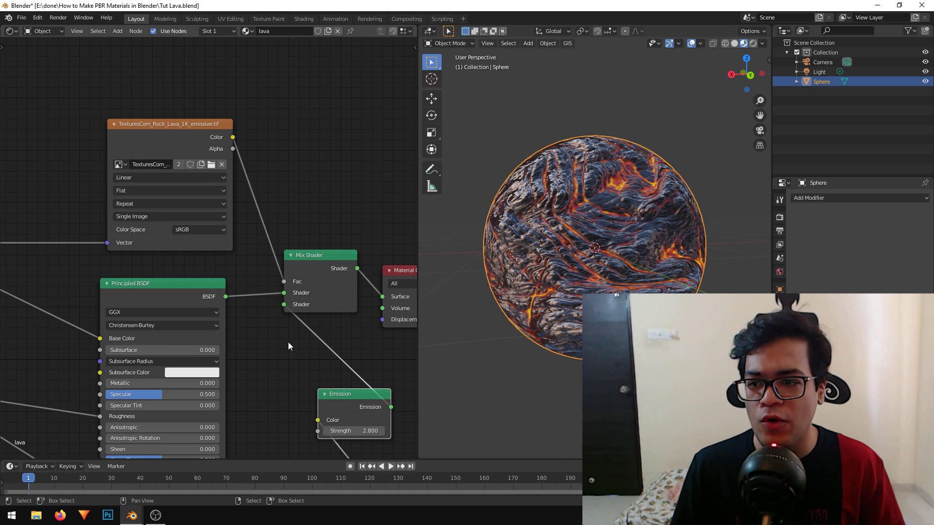
# Load TexturesCom_Rock_Lava_1K_mask.tif into the texture node driving the Mix Shader's factor and inspect the sphere
pyautogui.click(211, 165)
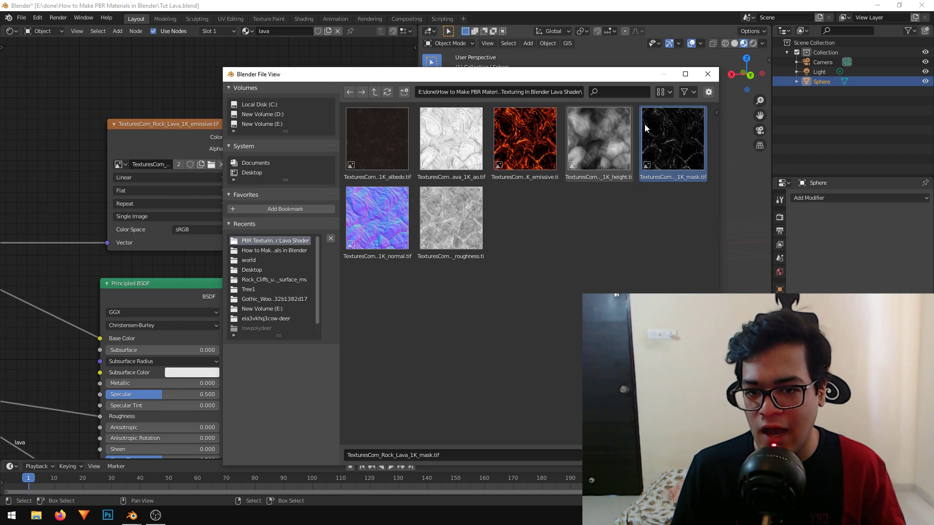
pyautogui.doubleClick(672, 138)
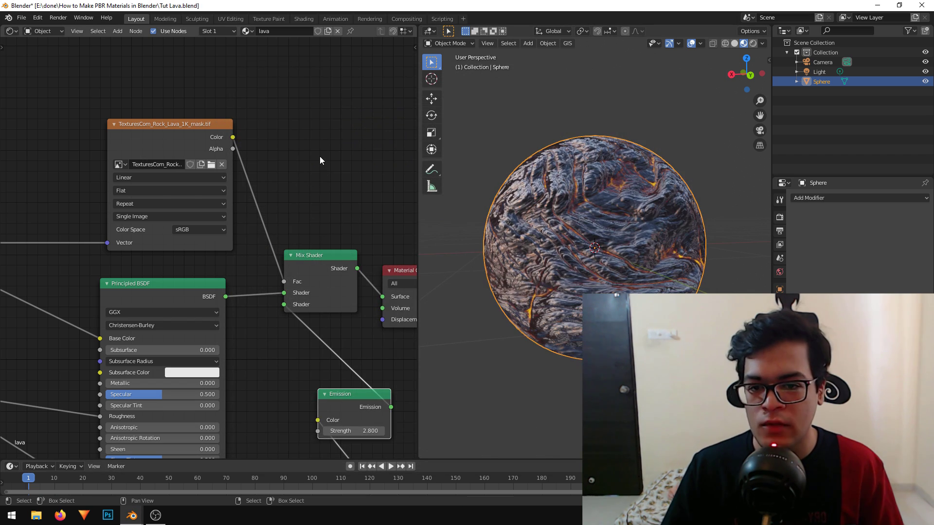
pyautogui.moveTo(504, 262); pyautogui.dragTo(538, 300, button='middle')
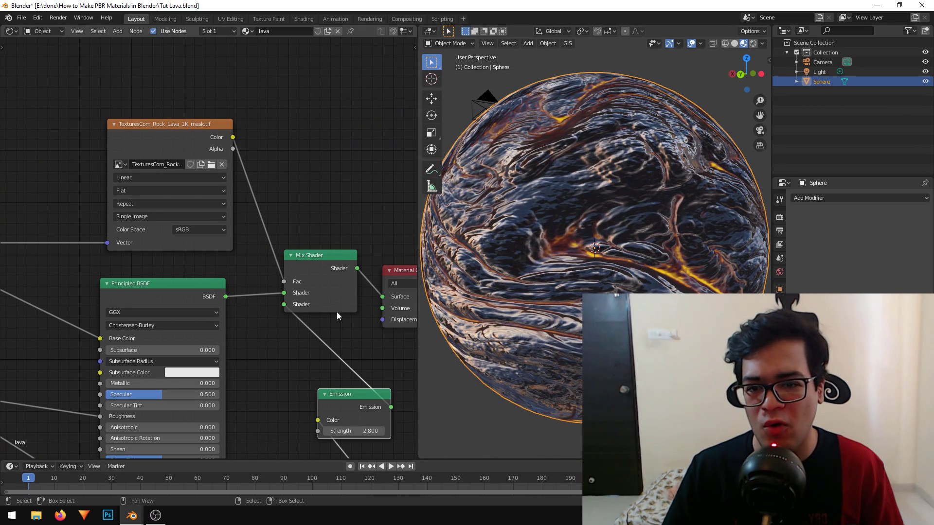
# Try an Emission strength of 100 and inspect the glow around the sphere
pyautogui.moveTo(337, 311); pyautogui.dragTo(292, 255, button='middle')
pyautogui.scroll(-2, 669, 300)
pyautogui.moveTo(668, 299); pyautogui.dragTo(525, 300, button='middle')
pyautogui.moveTo(209, 344); pyautogui.dragTo(197, 207, button='middle')
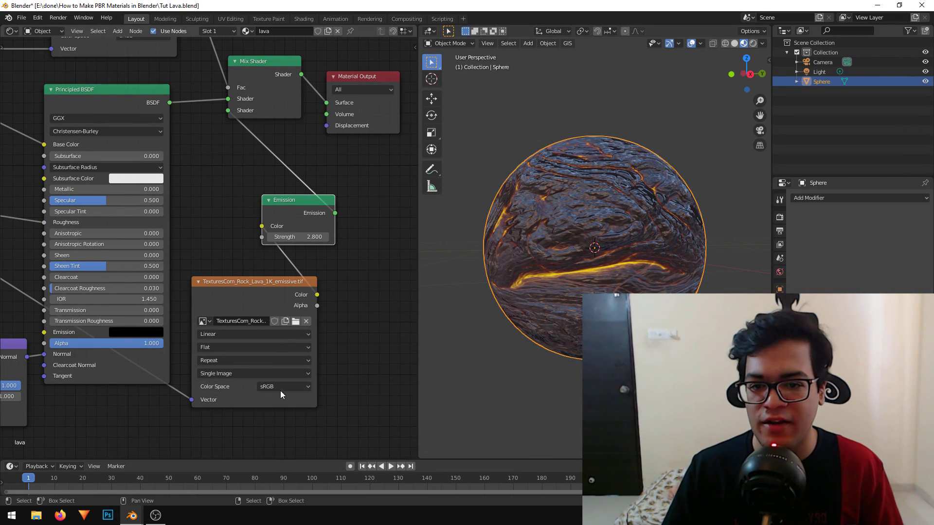
pyautogui.click(311, 233)
pyautogui.write('100')
pyautogui.press('Return')
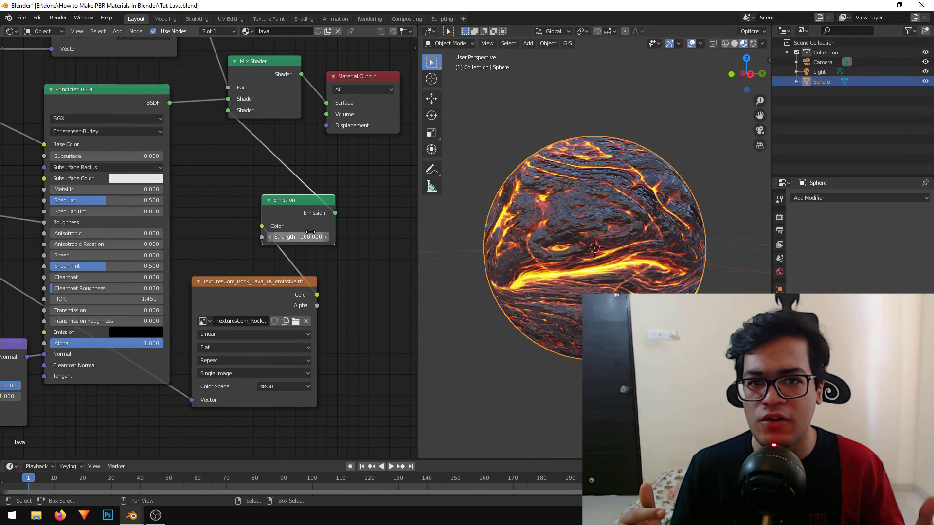
pyautogui.scroll(-2, 561, 303)
pyautogui.moveTo(561, 302); pyautogui.dragTo(487, 301, button='middle')
pyautogui.scroll(2, 486, 300)
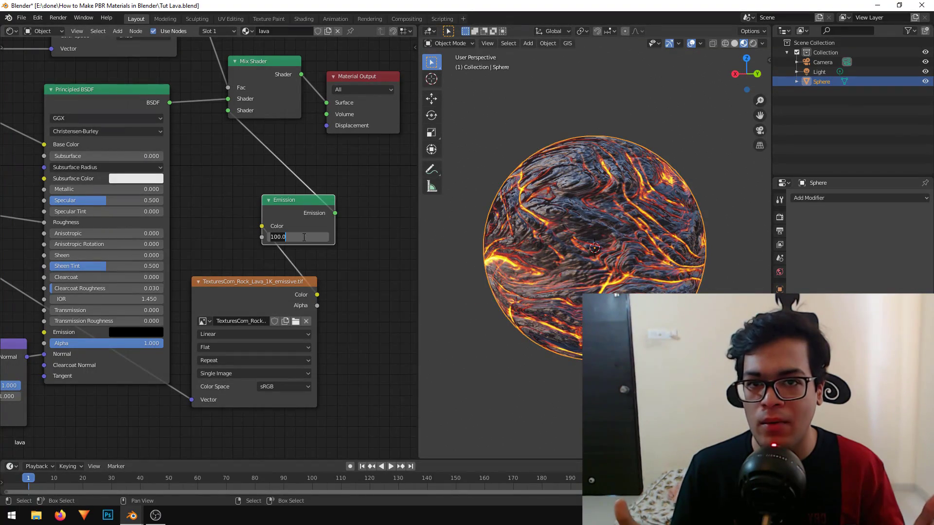
# Set the Emission strength to 50 and inspect the lava glow on the sphere
pyautogui.click(307, 236)
pyautogui.write('50')
pyautogui.press('Return')
pyautogui.moveTo(608, 279); pyautogui.dragTo(560, 280, button='middle')
pyautogui.moveTo(680, 329); pyautogui.dragTo(540, 261, button='middle')
pyautogui.scroll(2, 666, 283)
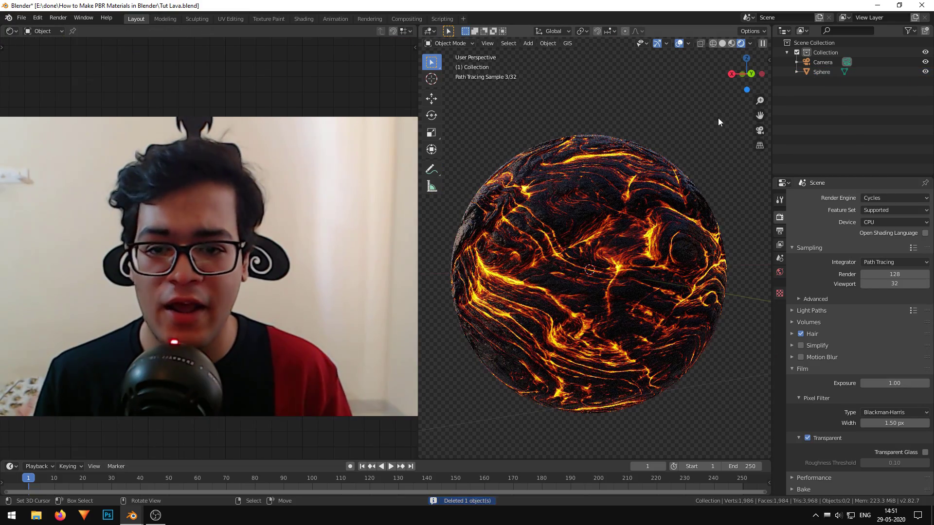
# Examine the Cycles-rendered lava sphere from several angles and distances, checking the glowing cracks and dark rock surface
pyautogui.keyDown('shift'); pyautogui.moveTo(708, 147); pyautogui.dragTo(707, 125, button='middle'); pyautogui.keyUp('shift')
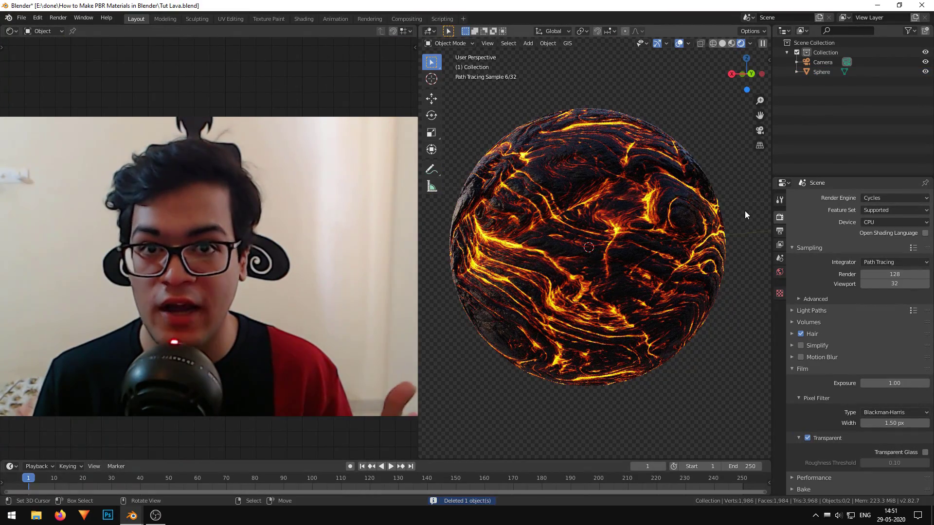
pyautogui.moveTo(680, 218); pyautogui.dragTo(613, 236, button='middle')
pyautogui.scroll(1, 632, 242)
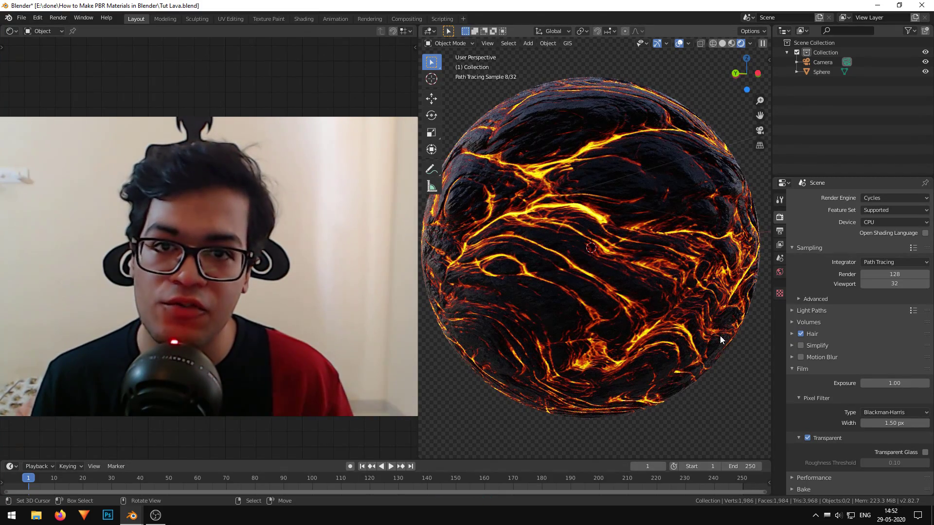
pyautogui.scroll(-1, 722, 338)
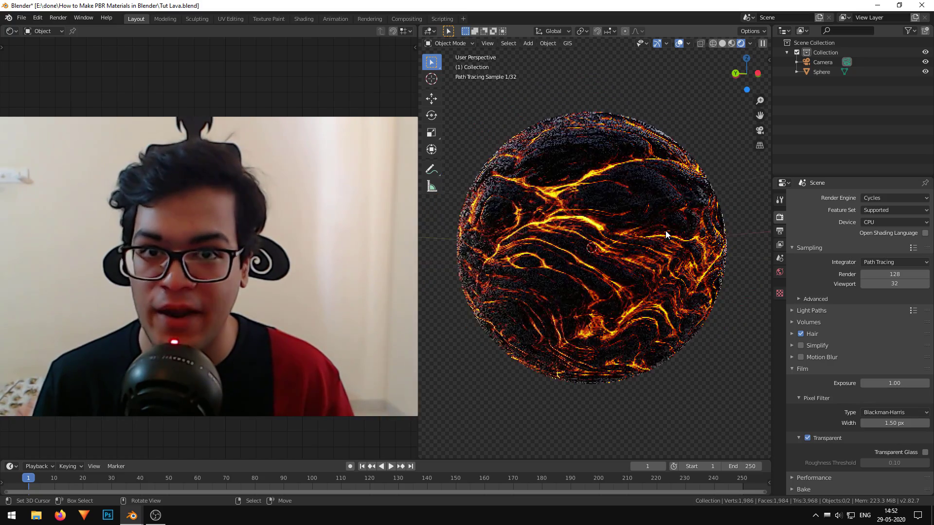
pyautogui.moveTo(747, 357); pyautogui.dragTo(699, 235, button='middle')
pyautogui.scroll(-3, 713, 217)
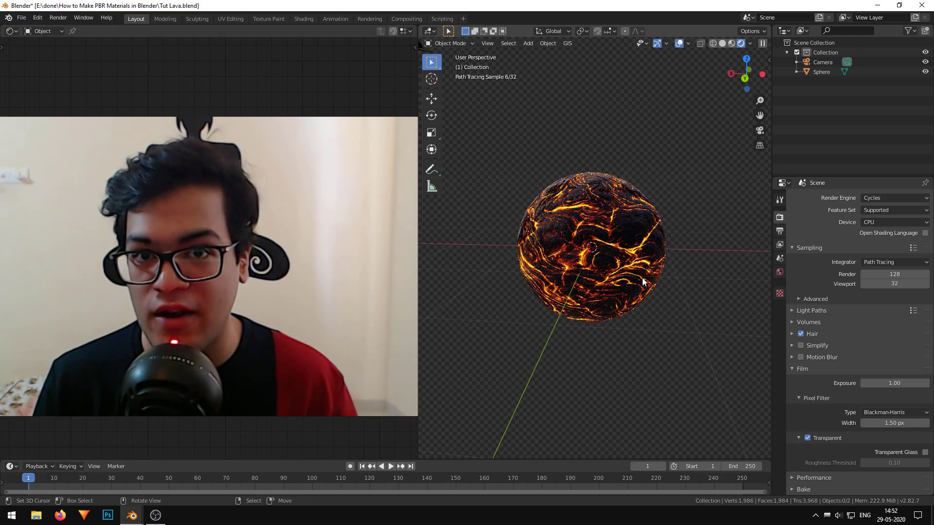
pyautogui.moveTo(613, 238); pyautogui.dragTo(625, 211, button='middle')
pyautogui.scroll(4, 626, 211)
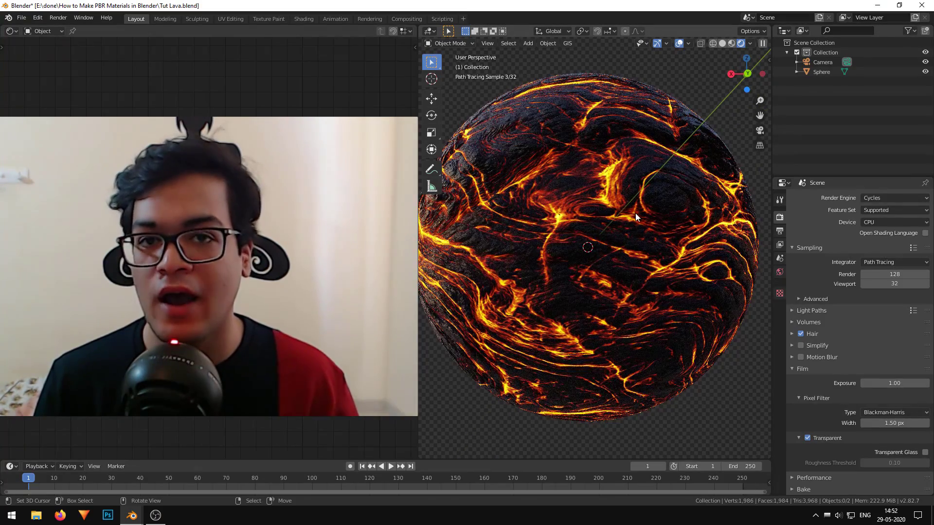
pyautogui.scroll(-2, 635, 213)
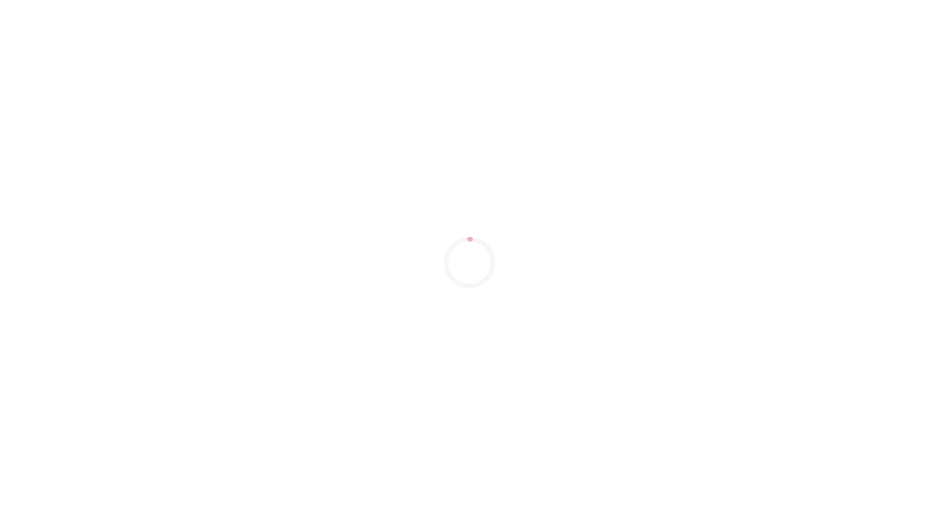